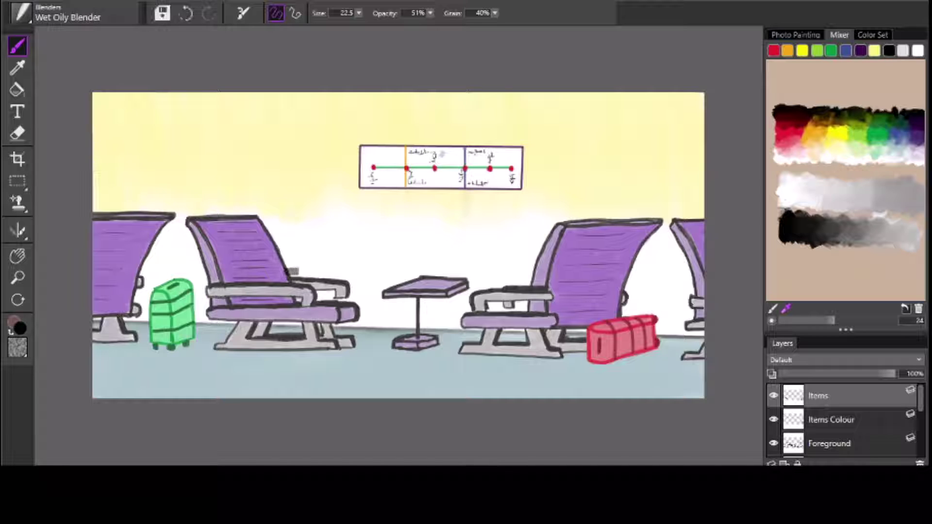
- Draw a box-headed figure with eyes, a small body and a hanging leg on the left chair, using Fine Point at size 7.3
click(187, 13)
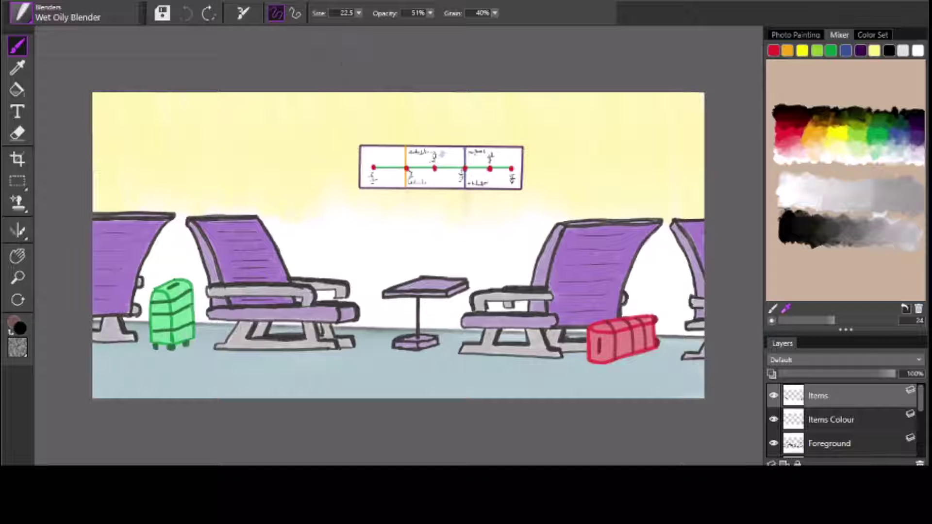
key(ctrl+y)
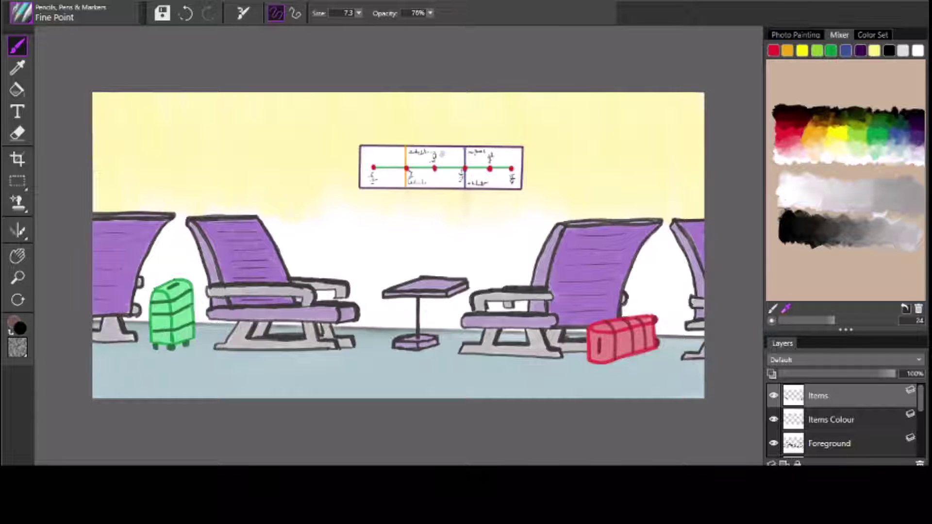
mouse_move(296, 269)
mouse_down()
mouse_move(262, 270)
mouse_move(296, 268)
mouse_move(295, 281)
mouse_move(261, 270)
mouse_move(296, 267)
mouse_move(253, 283)
mouse_up()
key(ctrl+z)
key(ctrl+y)
drag(281, 296, 281, 308)
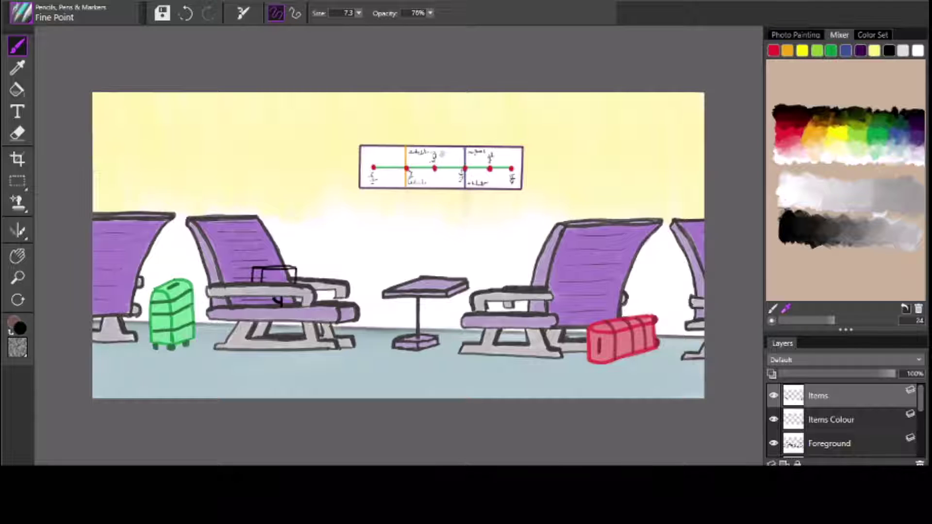
mouse_move(285, 272)
mouse_down()
mouse_move(286, 281)
mouse_move(285, 272)
mouse_move(276, 281)
mouse_move(279, 273)
mouse_up()
mouse_move(272, 273)
mouse_down()
mouse_move(290, 274)
mouse_move(290, 317)
mouse_up()
drag(319, 301, 344, 297)
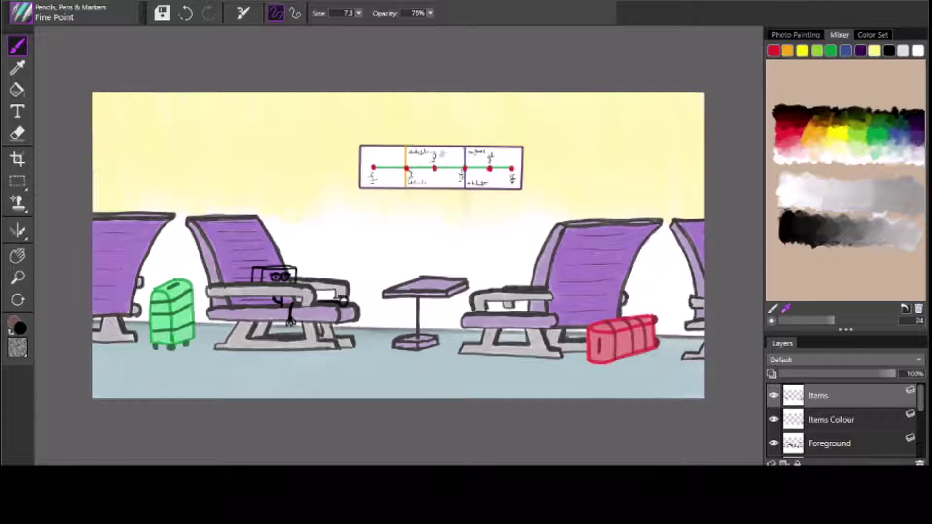
click(186, 13)
drag(341, 301, 344, 303)
drag(313, 302, 336, 303)
click(186, 14)
click(186, 13)
click(186, 14)
drag(314, 304, 342, 299)
click(186, 13)
drag(343, 299, 347, 309)
click(187, 14)
key(ctrl+y)
drag(300, 296, 300, 303)
click(186, 13)
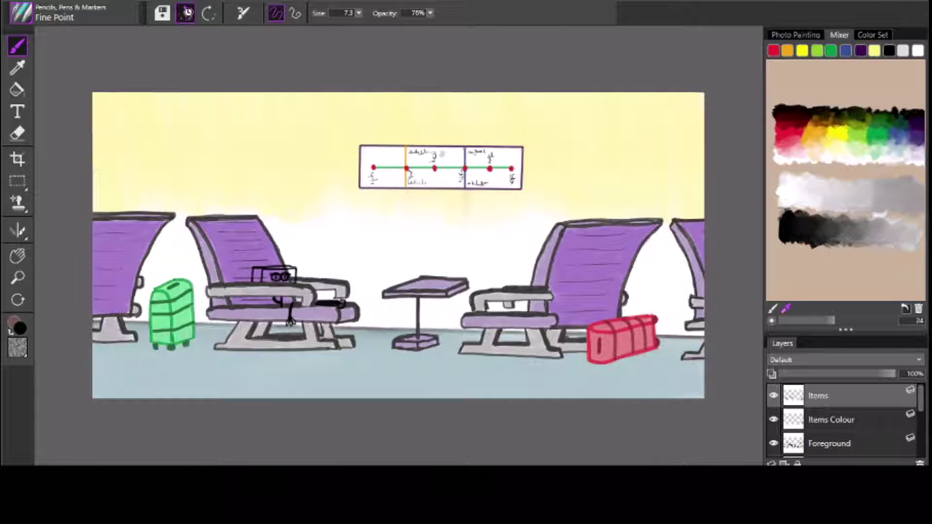
click(189, 14)
click(188, 13)
click(188, 13)
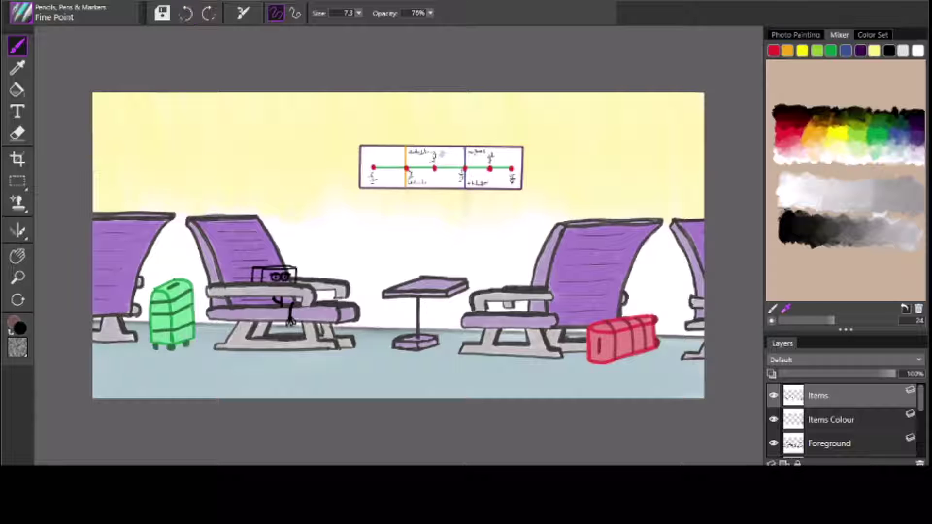
- Raise the pen opacity to 100%, re-ink the figure's head and add a curved stalk on top of it
mouse_move(300, 297)
mouse_down()
mouse_move(288, 306)
mouse_move(302, 304)
mouse_up()
drag(482, 31, 505, 31)
mouse_move(265, 270)
mouse_down()
mouse_move(297, 268)
mouse_move(296, 277)
mouse_move(276, 266)
mouse_move(252, 281)
mouse_move(262, 283)
mouse_move(286, 258)
mouse_up()
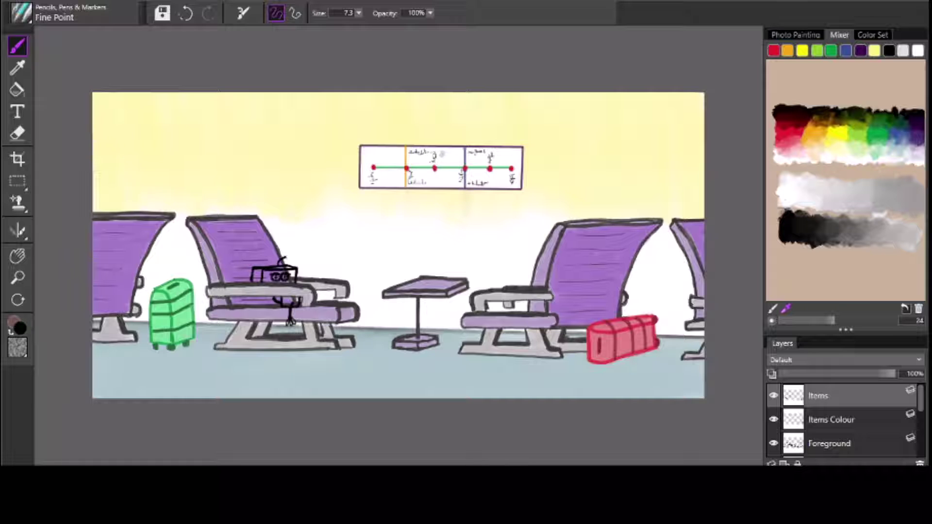
- Re-ink the figure's body and draw its second leg stretched out along the chair seat
drag(274, 297, 300, 304)
drag(317, 301, 328, 302)
key(ctrl+z)
drag(315, 304, 338, 304)
- Erase the small eyes inside the figure's head
click(17, 133)
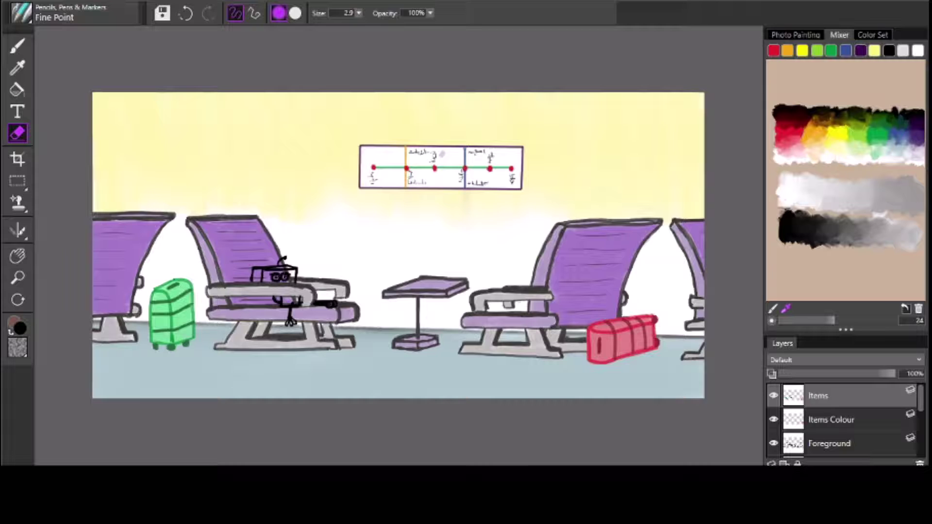
mouse_move(282, 275)
mouse_down()
mouse_move(288, 278)
mouse_move(272, 278)
mouse_up()
click(295, 13)
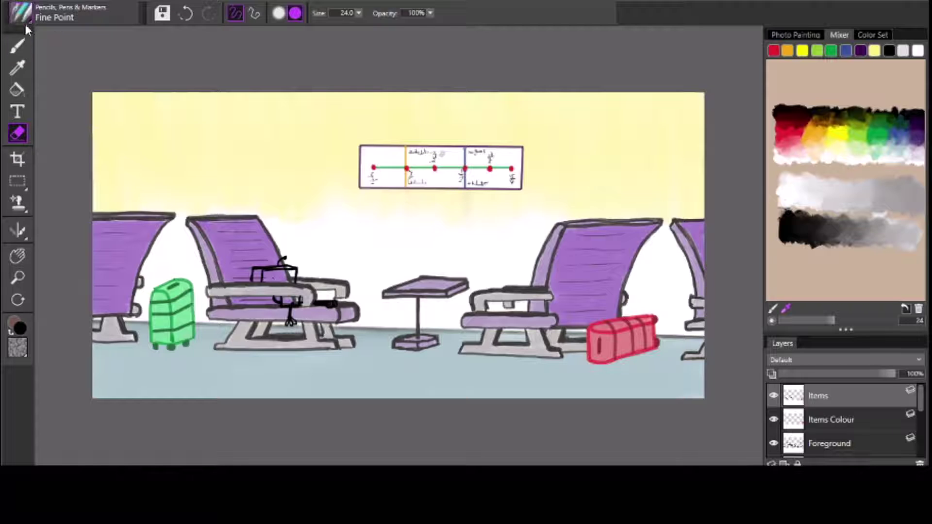
- Draw two large round eye outlines side by side in the figure's head
key(b)
mouse_move(286, 272)
mouse_down()
mouse_move(288, 284)
mouse_move(267, 274)
mouse_move(287, 279)
mouse_up()
click(185, 13)
key(ctrl+z)
key(ctrl+z)
key(ctrl+z)
click(186, 13)
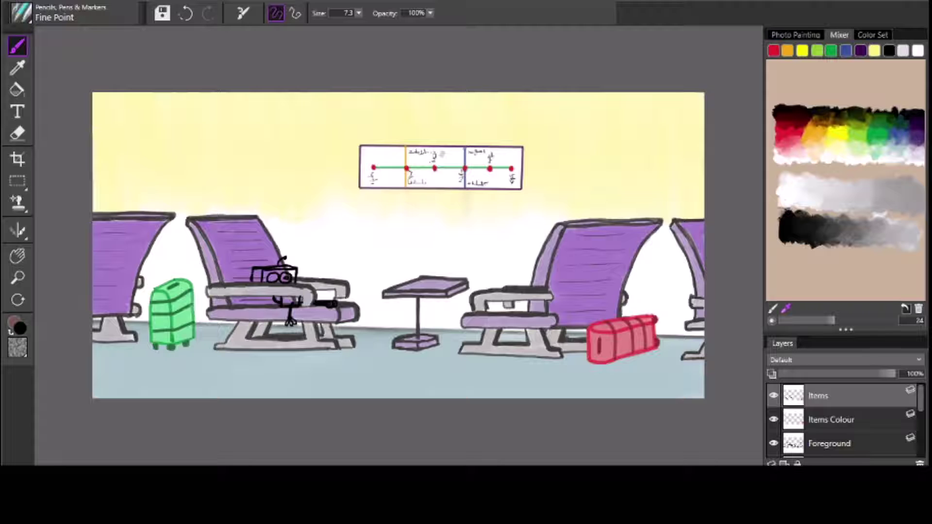
click(186, 14)
- Draw a pupil in each of the figure's eyes and strengthen the far edge of its head
click(17, 277)
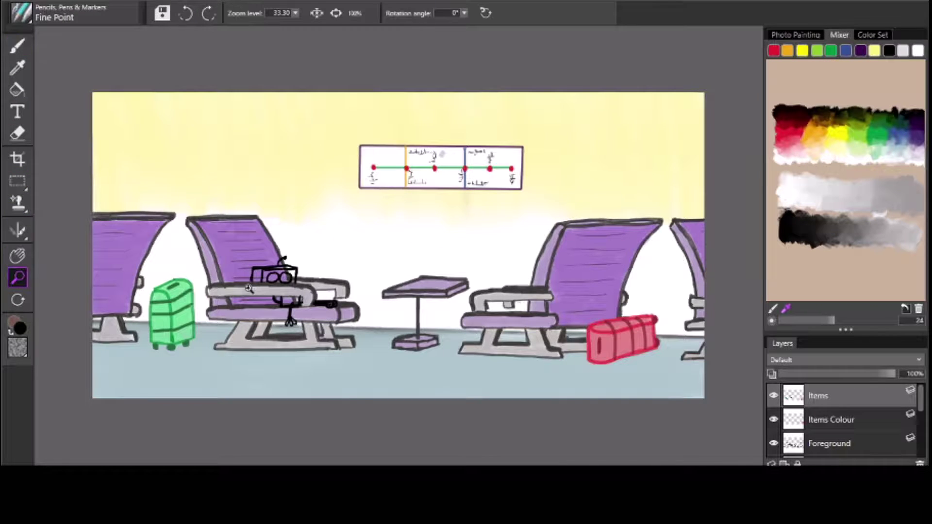
click(285, 286)
click(17, 46)
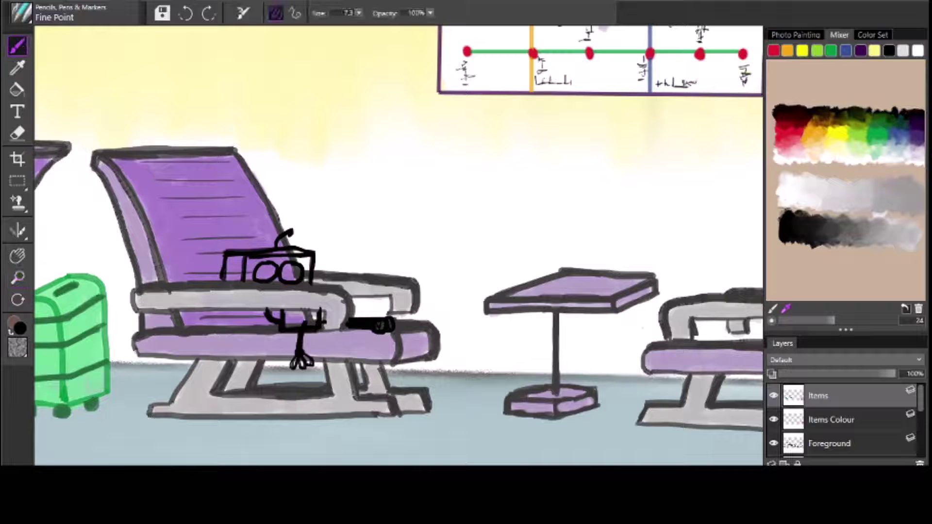
mouse_move(287, 272)
mouse_down()
mouse_move(293, 278)
mouse_move(292, 270)
mouse_move(262, 274)
mouse_move(298, 277)
mouse_move(270, 274)
mouse_up()
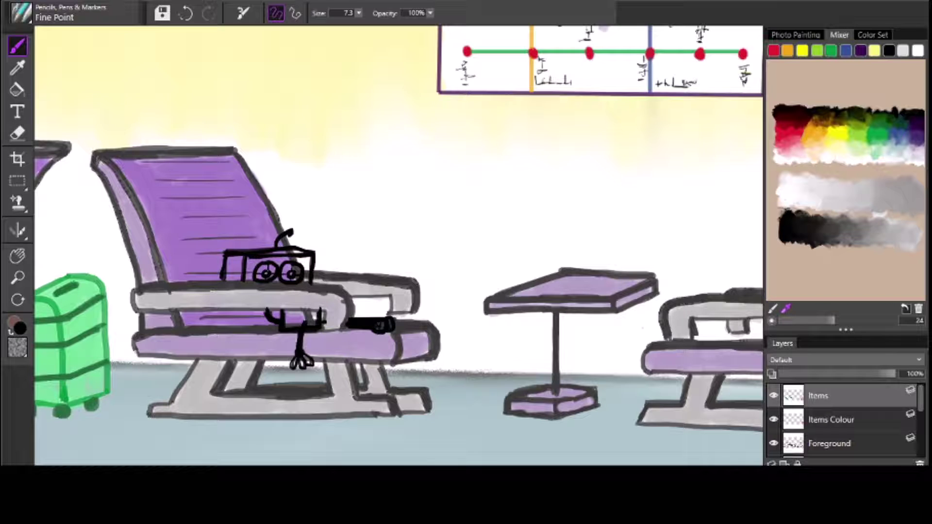
drag(226, 279, 224, 251)
- Erase the parts of the figure's eyes and body lines that overlap the chair's front armrest
click(17, 133)
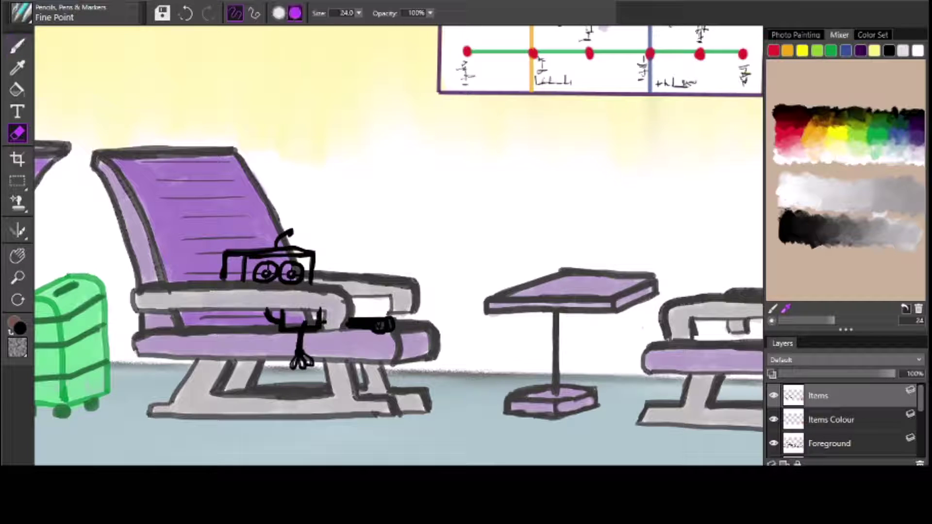
drag(264, 308, 320, 312)
click(16, 48)
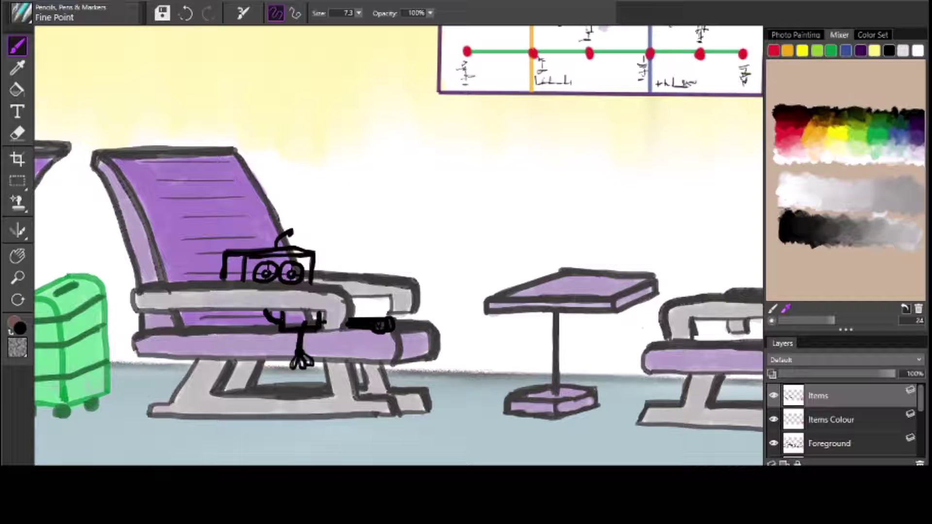
click(18, 134)
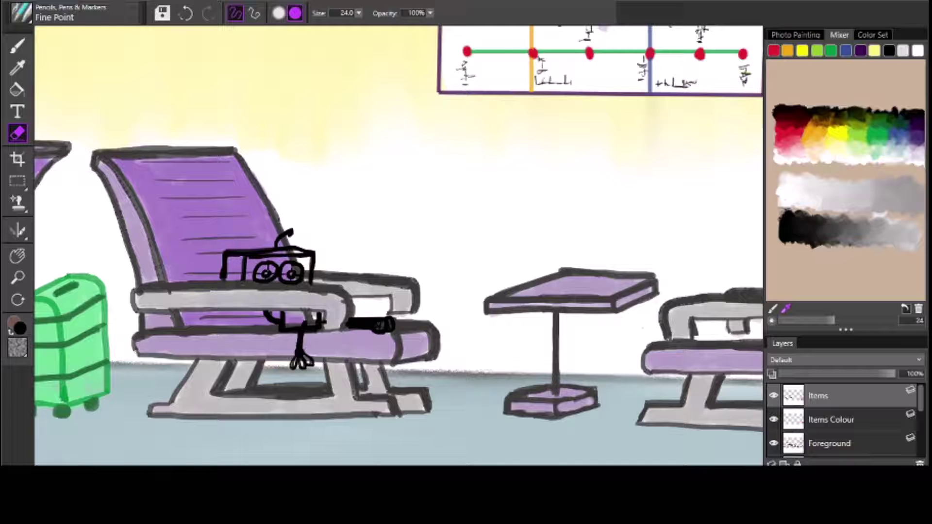
key(b)
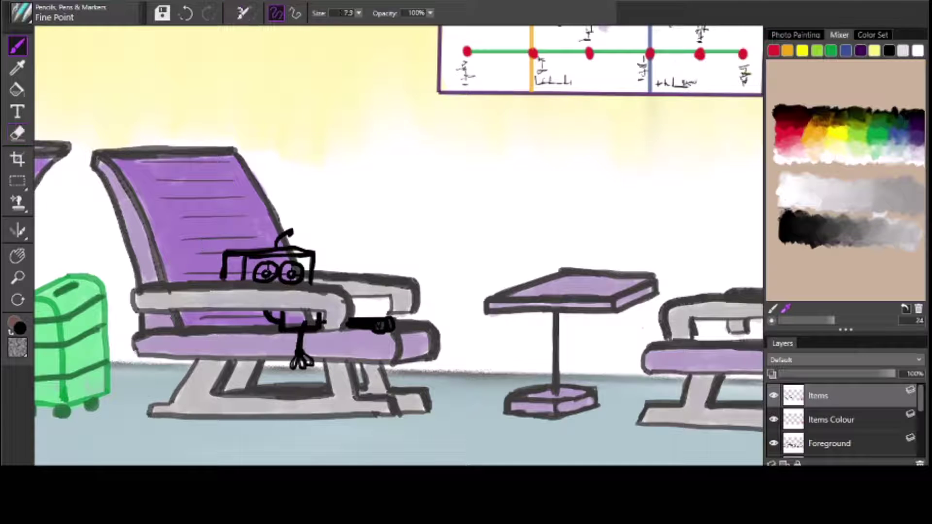
key(n)
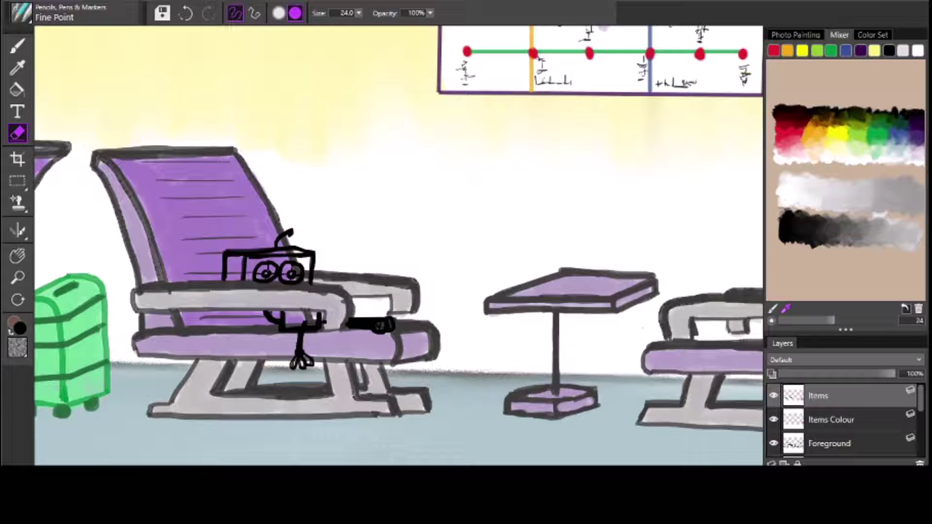
drag(297, 286, 267, 282)
click(185, 13)
key(ctrl+y)
- Colour the figure's eyes yellow on the Items Colour layer with the Opaque Detail Brush
click(830, 421)
click(802, 52)
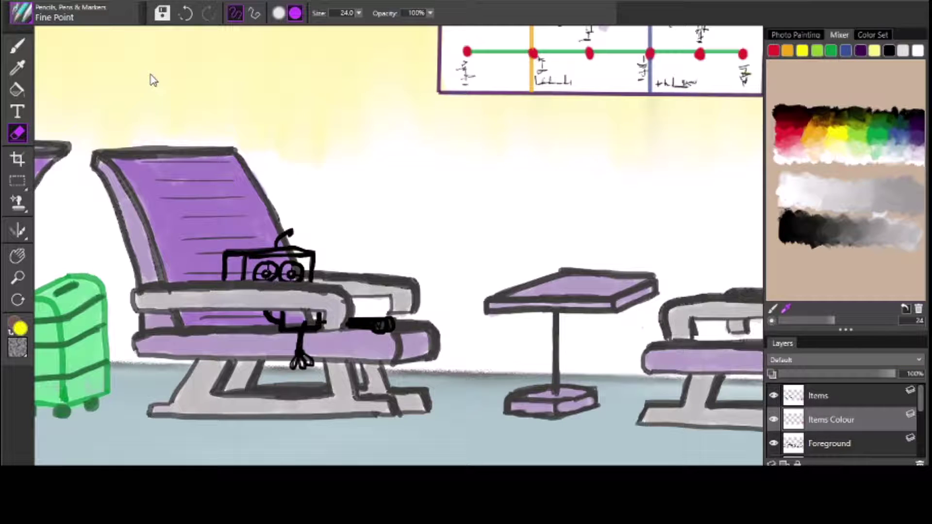
key(b)
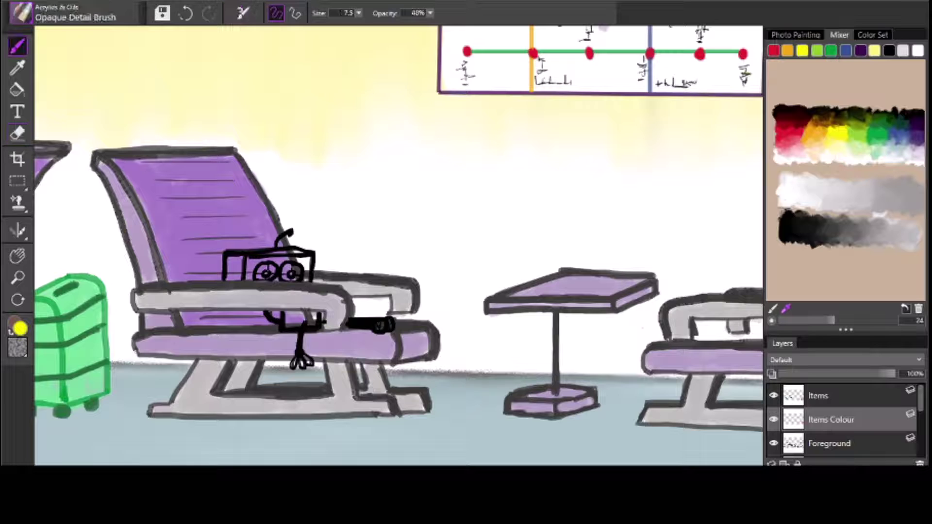
mouse_move(291, 268)
mouse_down()
mouse_move(298, 276)
mouse_move(258, 272)
mouse_move(272, 275)
mouse_up()
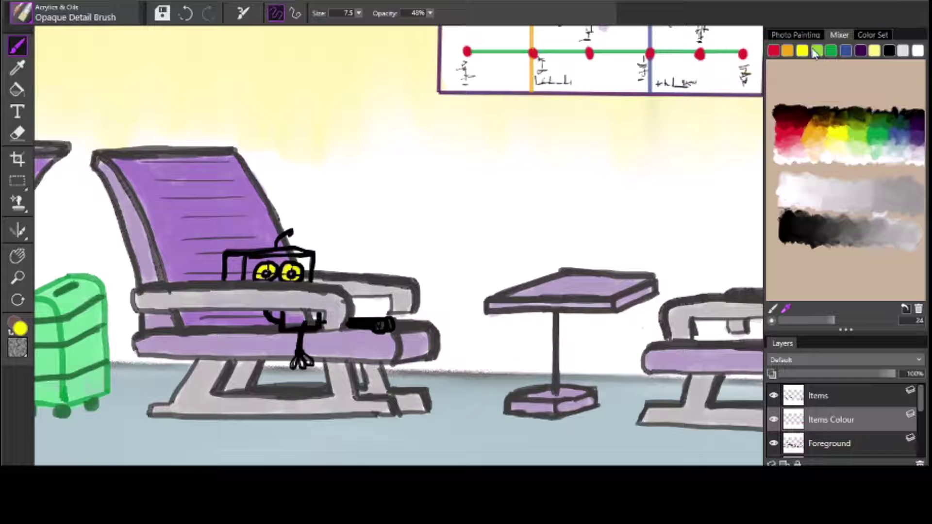
- Draw black eyelid lines across the yellow eyes with the Fine Point pen
click(846, 51)
click(23, 14)
click(108, 73)
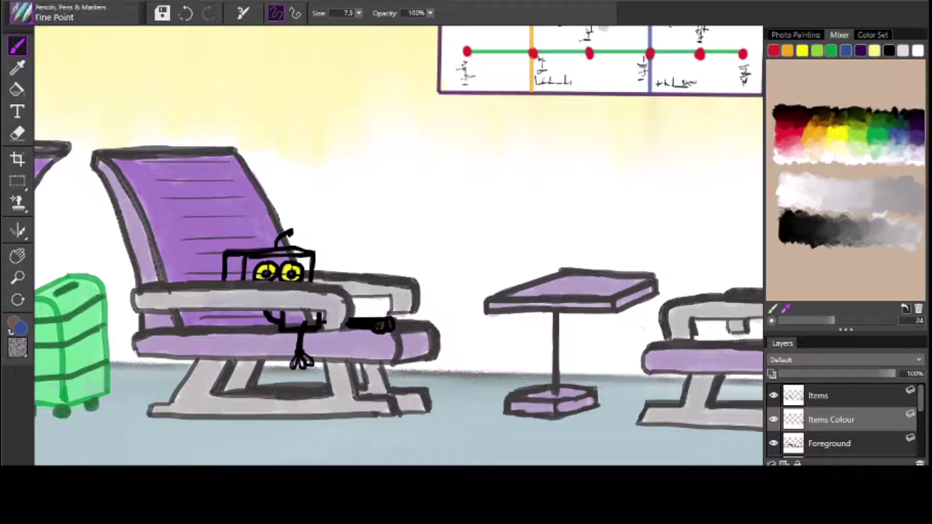
click(889, 51)
drag(253, 270, 303, 268)
click(185, 13)
click(185, 13)
key(ctrl+y)
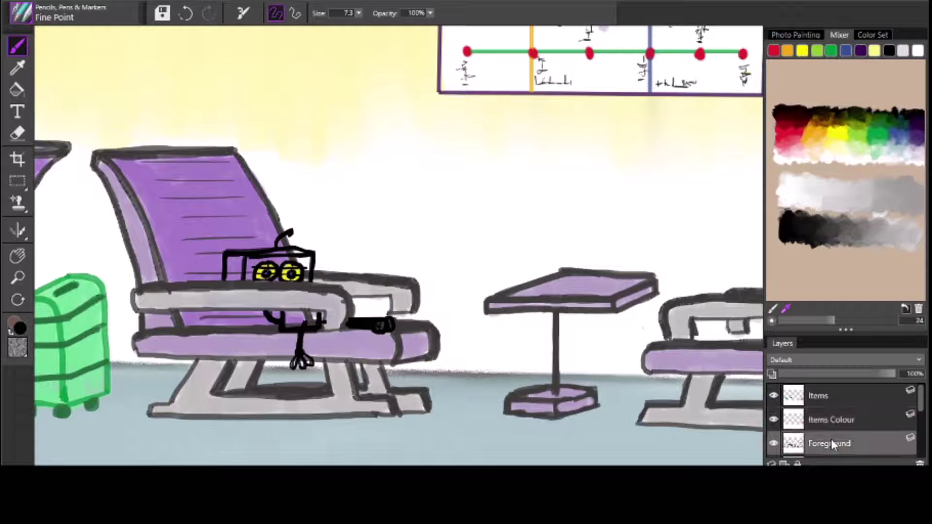
- Identify the chair outlines on the Foreground layer and erase those showing through the figure's body
mouse_move(922, 402)
mouse_down()
mouse_move(920, 427)
mouse_move(921, 416)
mouse_up()
click(773, 402)
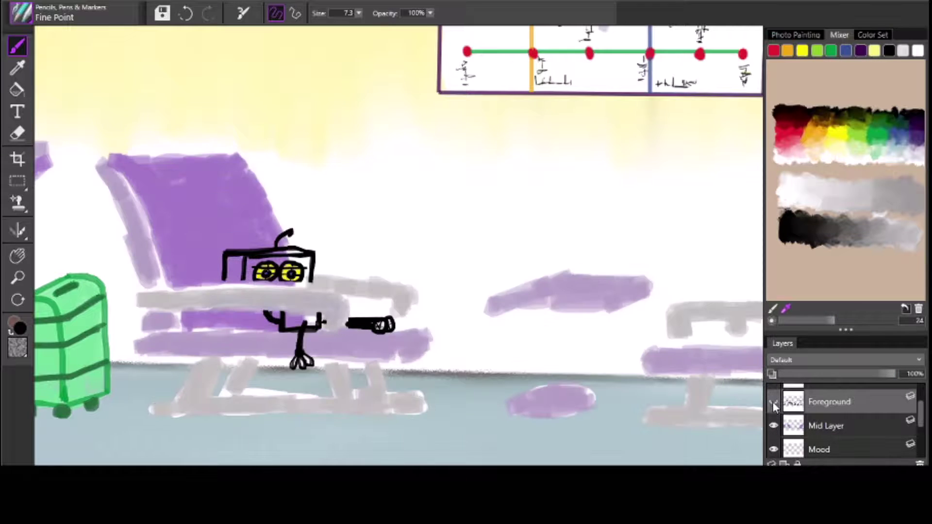
click(774, 402)
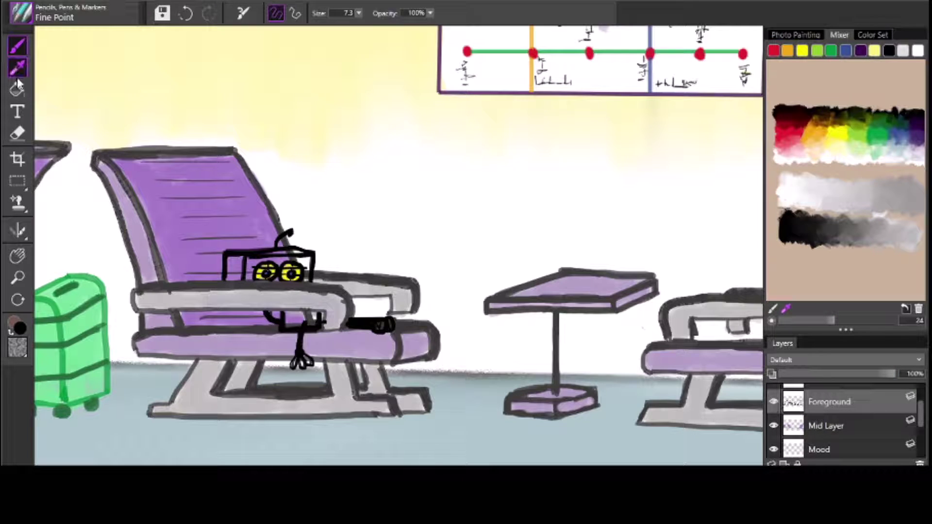
click(17, 133)
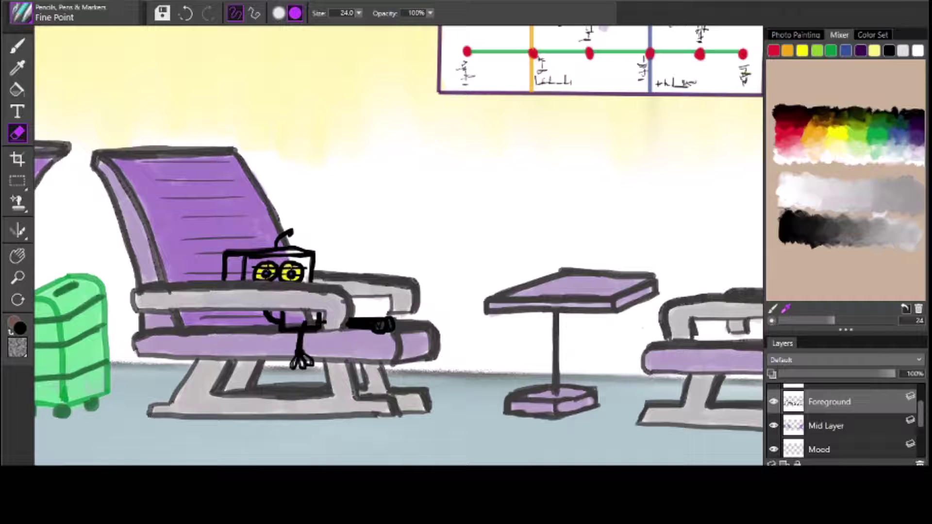
mouse_move(309, 318)
mouse_down()
mouse_move(286, 322)
mouse_move(311, 323)
mouse_up()
- Erase the chair colour inside the figure on the Mid Layer, and the leftover chair lines inside its head and leg on the Foreground layer
click(826, 432)
mouse_move(284, 258)
mouse_down()
mouse_move(230, 270)
mouse_move(230, 277)
mouse_move(256, 268)
mouse_move(238, 266)
mouse_move(280, 269)
mouse_move(260, 276)
mouse_up()
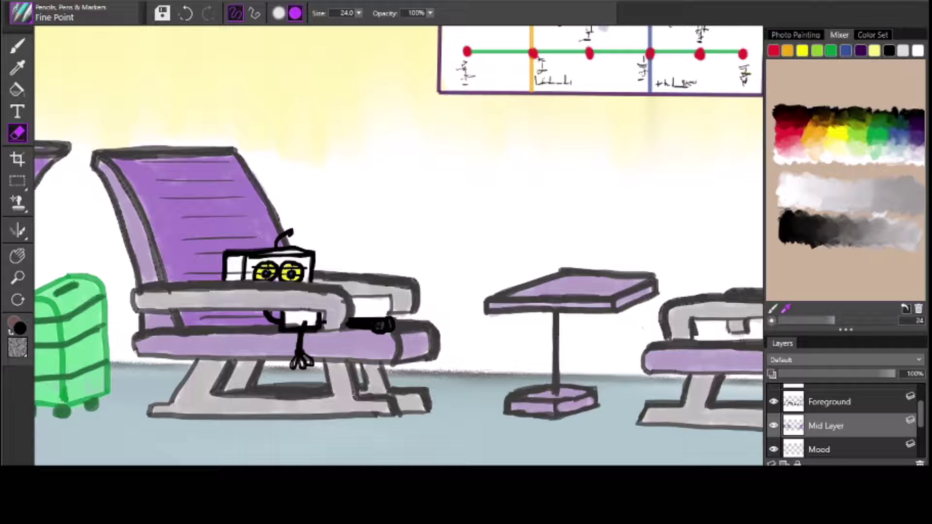
click(828, 405)
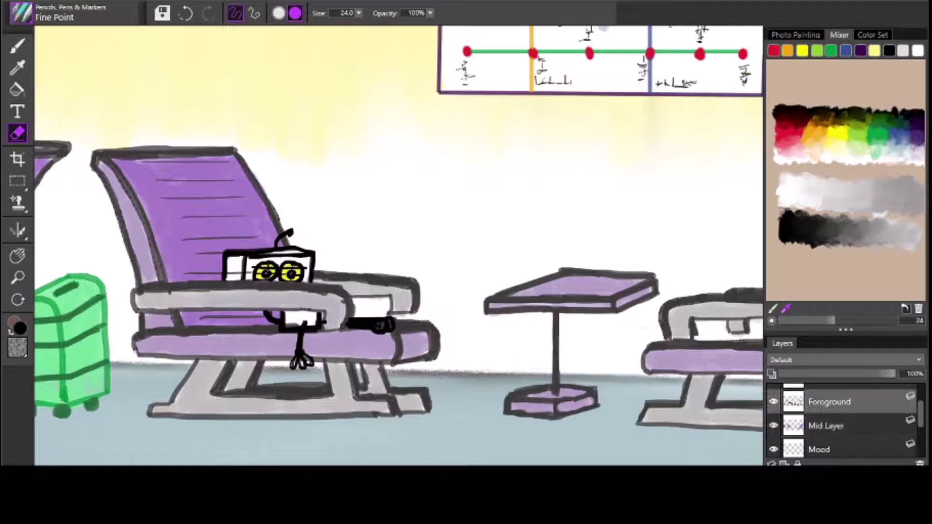
mouse_move(300, 322)
mouse_down()
mouse_move(286, 325)
mouse_move(294, 325)
mouse_up()
drag(251, 273, 226, 274)
mouse_move(382, 324)
mouse_down()
mouse_move(388, 326)
mouse_move(347, 322)
mouse_up()
- Erase the end of the outstretched leg where it meets the armrest on the Items layer
scroll(913, 417, up, 2)
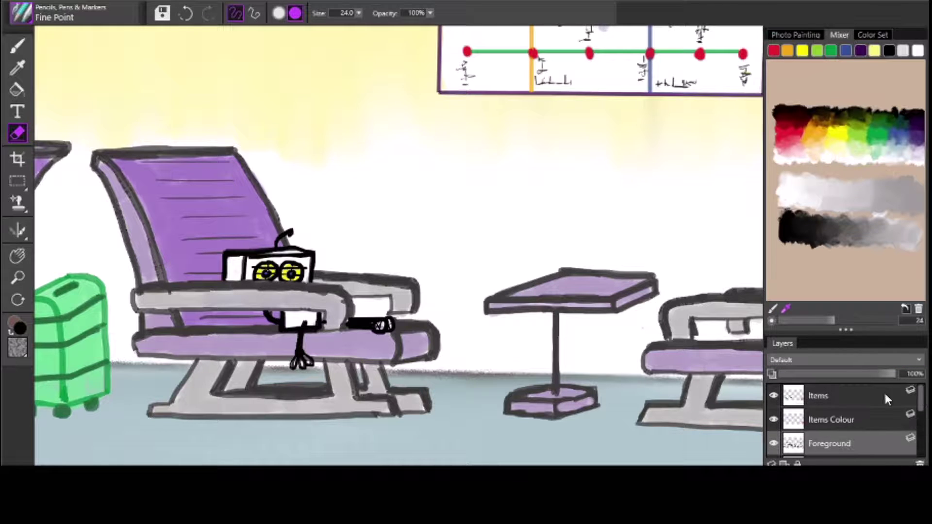
click(859, 396)
drag(326, 318, 350, 325)
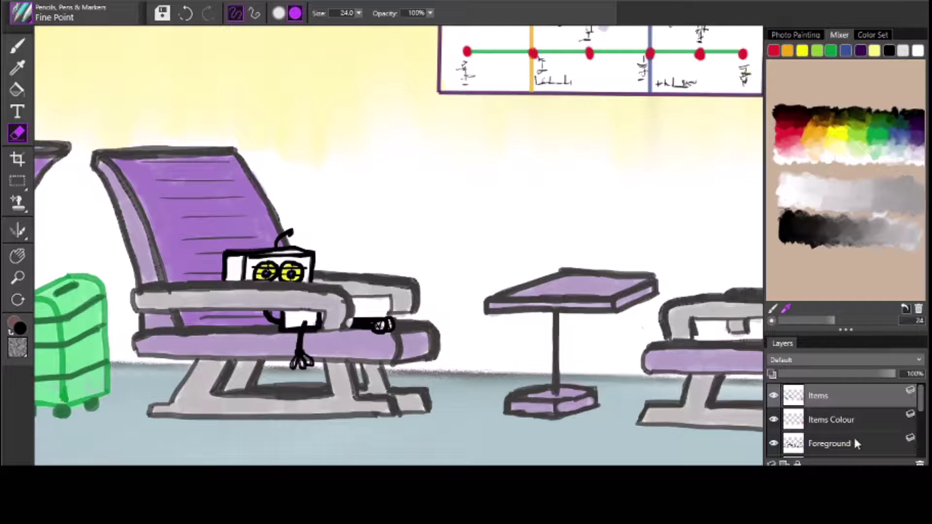
- Touch up the armrest colour beside the outstretched leg on the Mid Layer with a sampled colour and the Opaque Detail Brush
scroll(921, 406, down, 2)
click(826, 418)
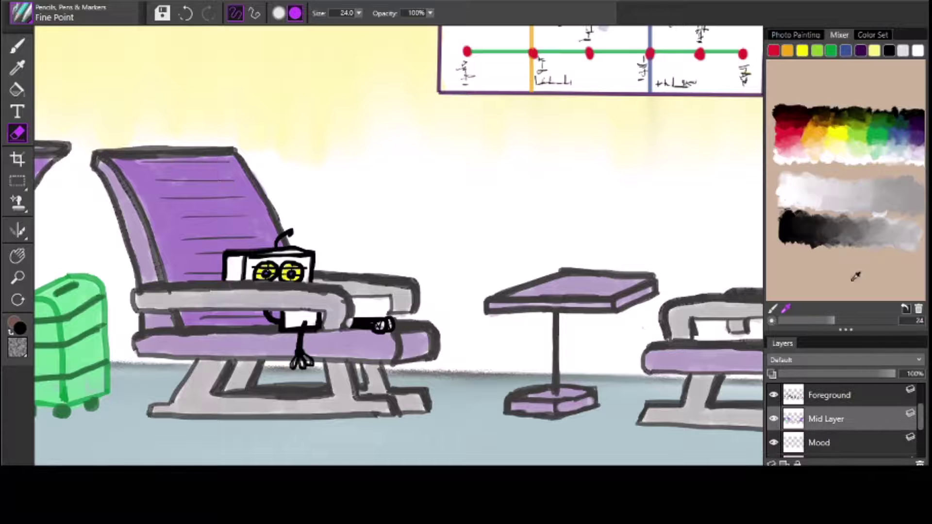
click(17, 67)
click(17, 46)
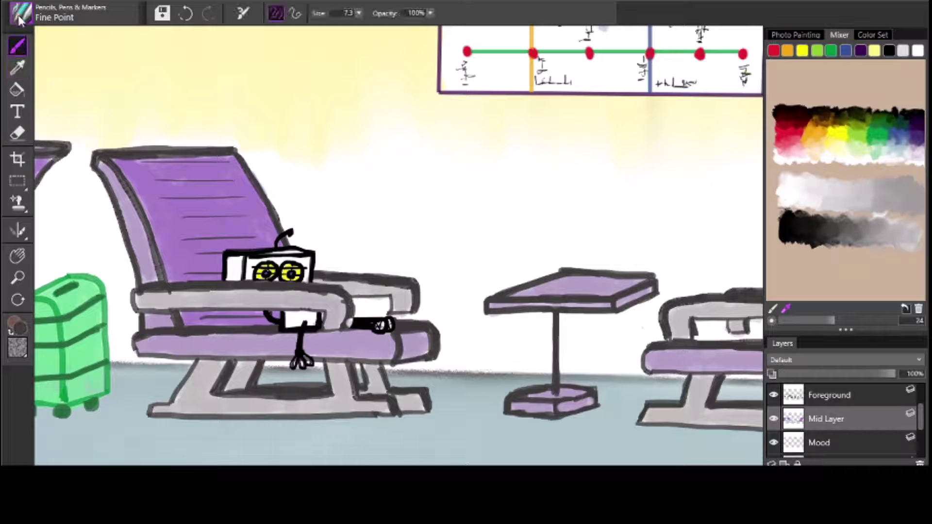
click(68, 13)
mouse_move(349, 318)
mouse_down()
mouse_move(349, 328)
mouse_move(352, 317)
mouse_up()
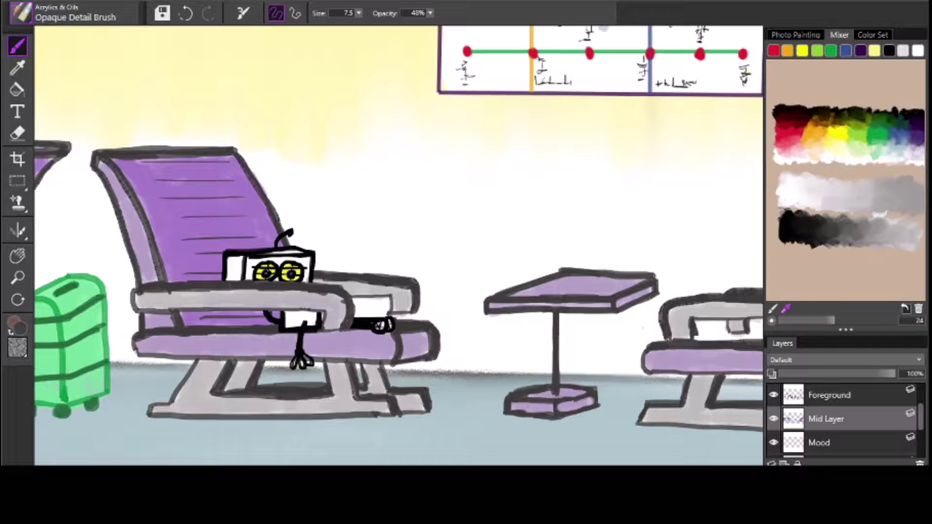
click(18, 280)
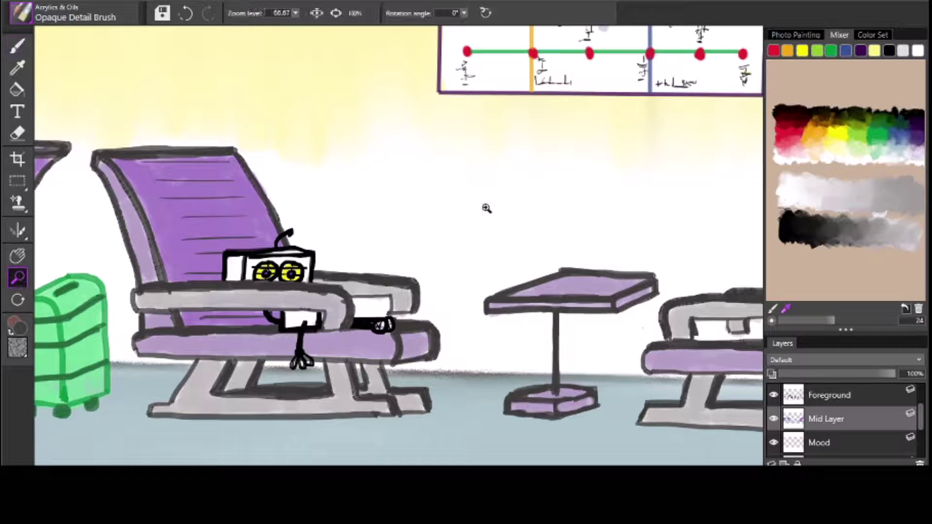
right_click(493, 218)
click(521, 275)
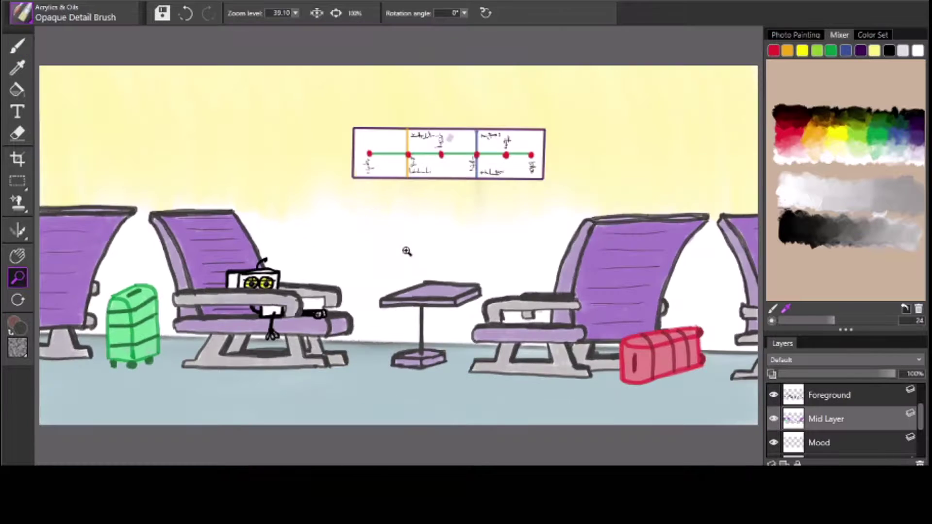
- On the Items layer, ink a black box-shaped head with two antennae above the right chair's back using the Fine Point pen
alt+click(457, 286)
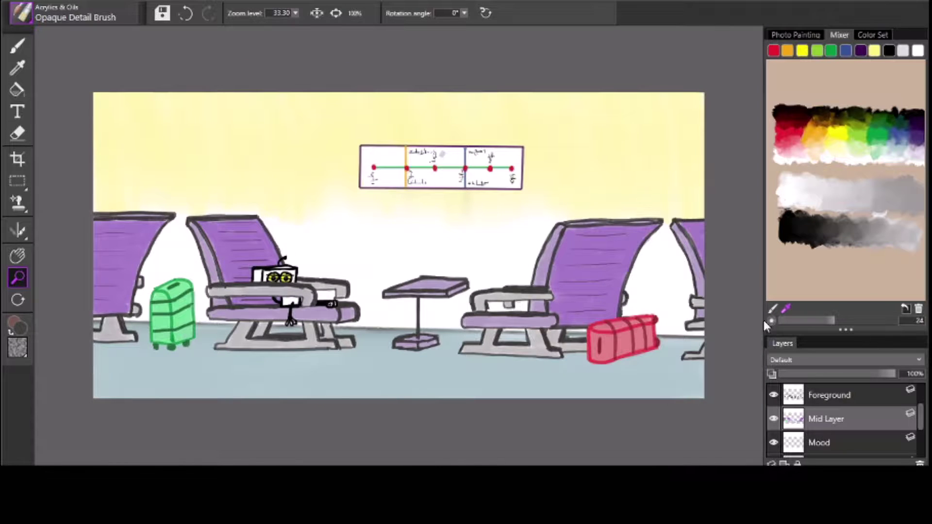
drag(925, 418, 926, 396)
click(849, 403)
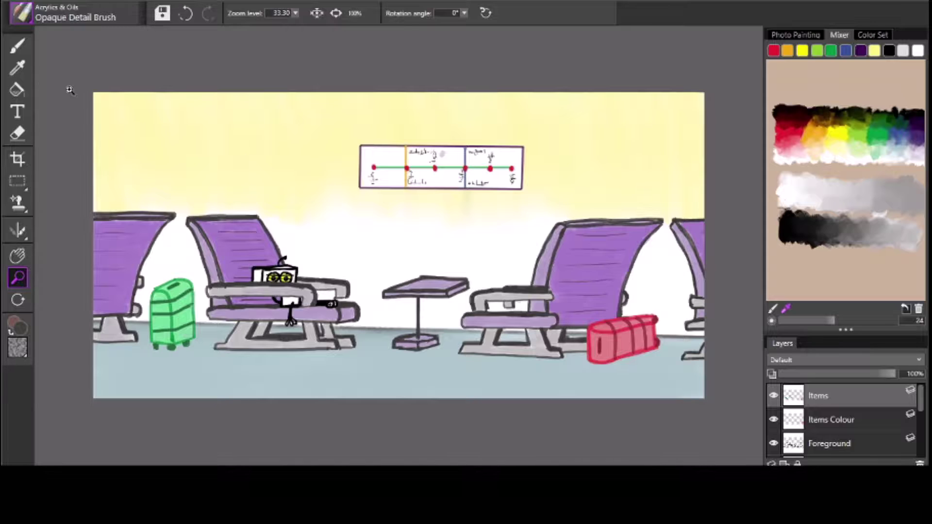
click(17, 46)
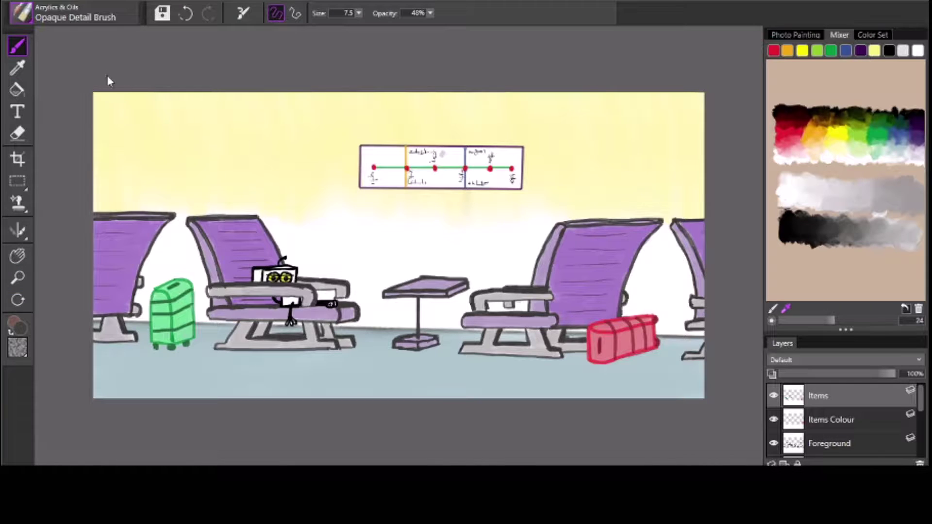
click(889, 51)
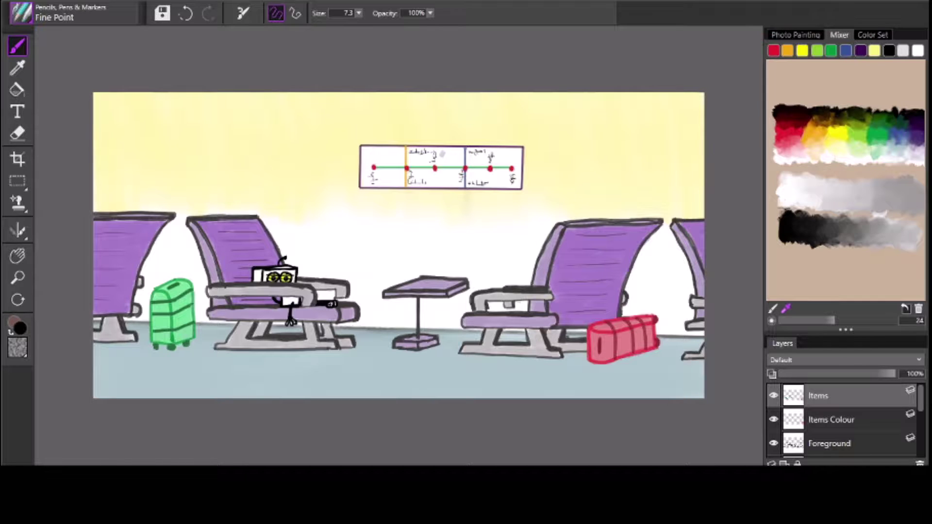
mouse_move(630, 219)
mouse_down()
mouse_move(568, 210)
mouse_move(566, 220)
mouse_move(628, 207)
mouse_up()
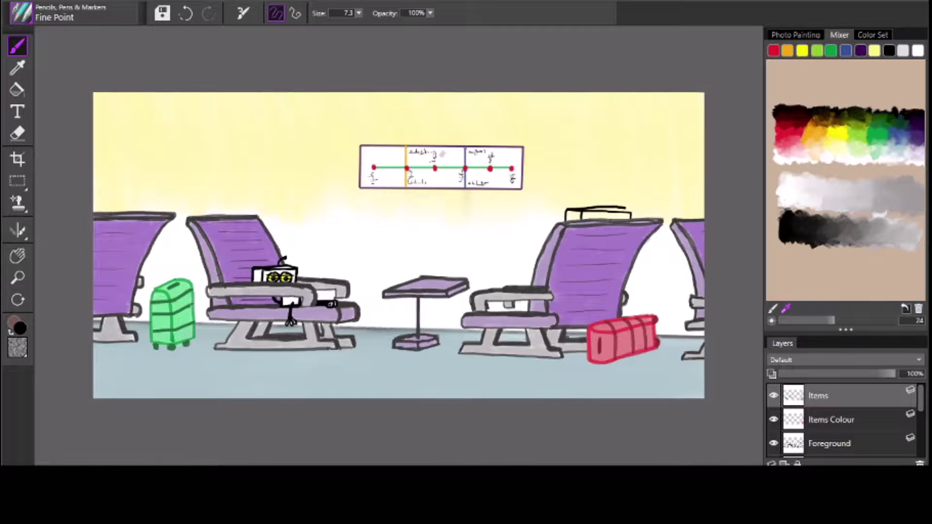
click(185, 13)
mouse_move(568, 209)
mouse_down()
mouse_move(629, 212)
mouse_move(615, 198)
mouse_move(587, 200)
mouse_up()
- Draw two bent black arms in front of the right chair's back and a grey open book with text lines between them
mouse_move(535, 266)
mouse_down()
mouse_move(507, 286)
mouse_move(498, 267)
mouse_up()
mouse_move(499, 268)
mouse_down()
mouse_move(519, 278)
mouse_move(538, 265)
mouse_up()
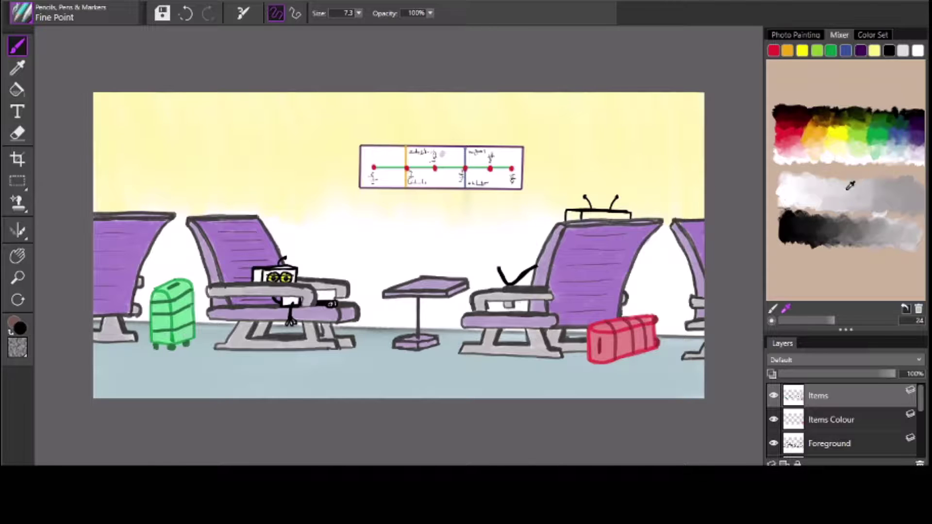
click(856, 227)
mouse_move(499, 258)
mouse_down()
mouse_move(504, 277)
mouse_move(514, 252)
mouse_move(518, 270)
mouse_move(530, 251)
mouse_move(534, 269)
mouse_up()
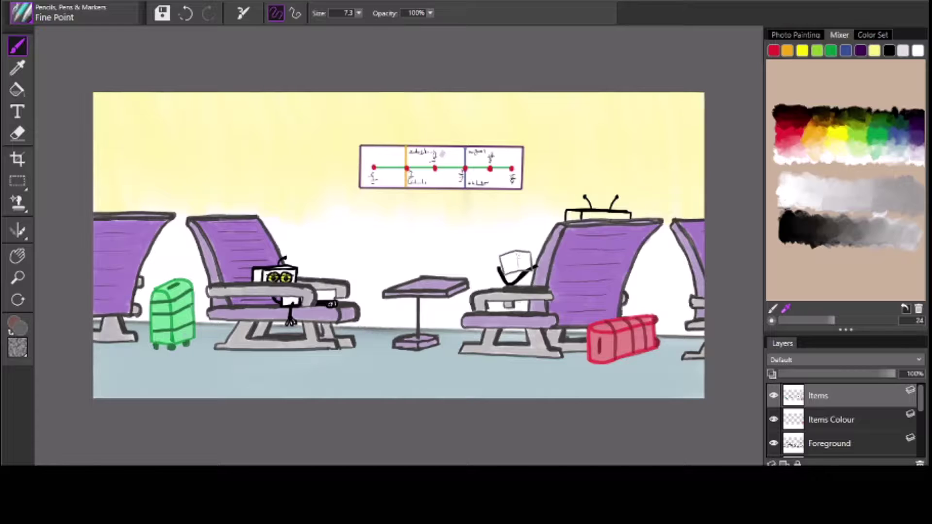
mouse_move(519, 258)
mouse_down()
mouse_move(526, 266)
mouse_move(513, 257)
mouse_move(505, 270)
mouse_move(528, 252)
mouse_move(531, 266)
mouse_up()
- Ink black hands gripping the book and a black leg along the right chair's seat, bending down over its front edge
click(889, 52)
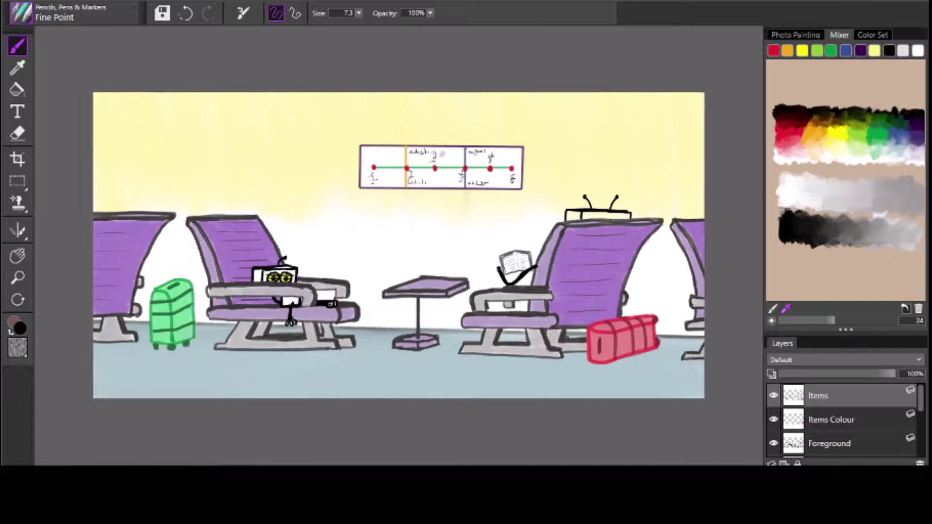
drag(499, 272, 503, 269)
drag(533, 257, 528, 263)
key(ctrl+z)
mouse_move(528, 311)
mouse_down()
mouse_move(464, 311)
mouse_move(459, 329)
mouse_up()
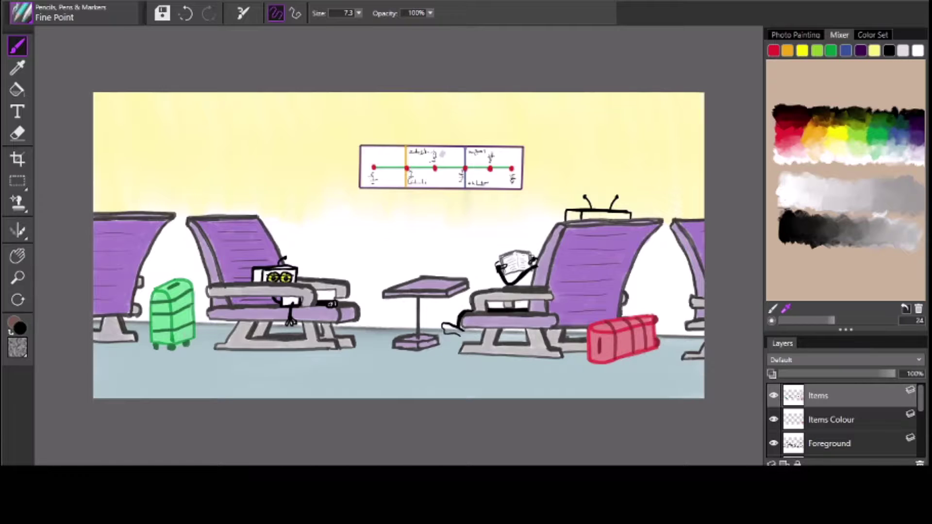
key(ctrl+z)
mouse_move(456, 330)
mouse_down()
mouse_move(439, 321)
mouse_move(465, 336)
mouse_move(442, 324)
mouse_move(446, 340)
mouse_move(464, 333)
mouse_up()
click(185, 14)
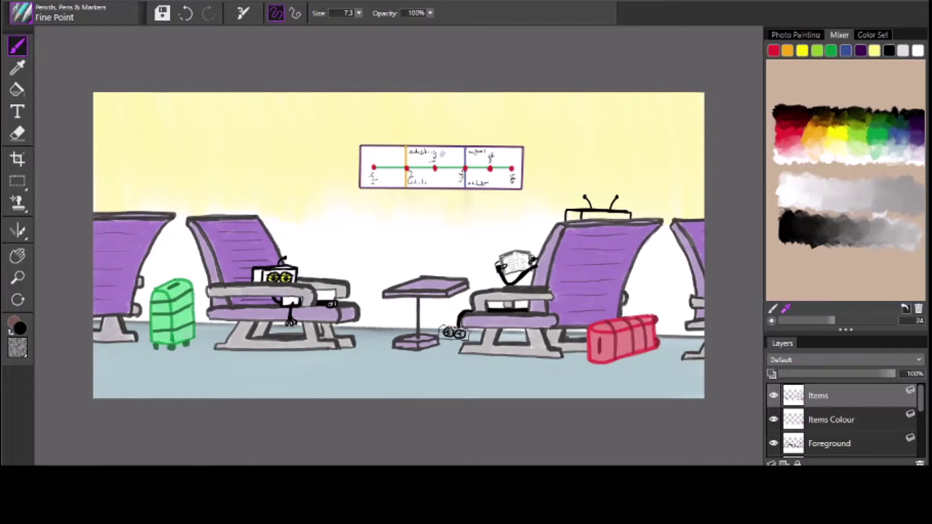
drag(441, 329, 451, 327)
click(185, 14)
click(185, 14)
click(185, 13)
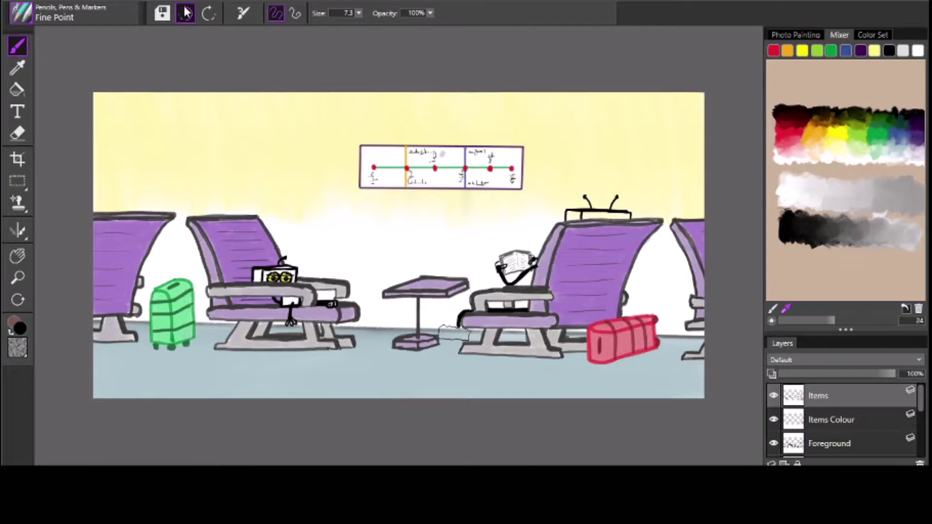
click(186, 13)
- Draw black-outlined shoes at the end of the reader's leg and a domed head with an antenna above the leftmost chair
mouse_move(465, 331)
mouse_down()
mouse_move(447, 335)
mouse_move(471, 340)
mouse_move(465, 329)
mouse_up()
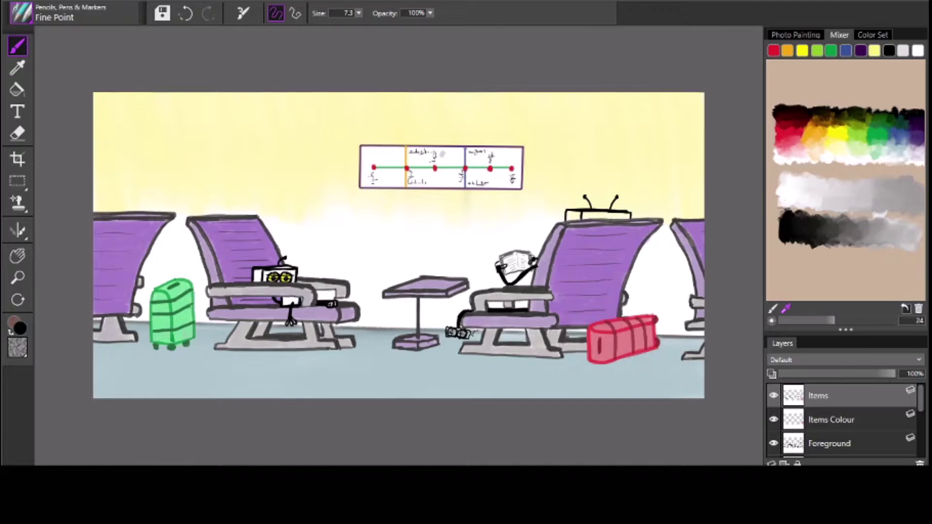
key(ctrl+z)
drag(471, 330, 481, 332)
mouse_move(148, 210)
mouse_down()
mouse_move(125, 201)
mouse_move(102, 211)
mouse_move(127, 197)
mouse_up()
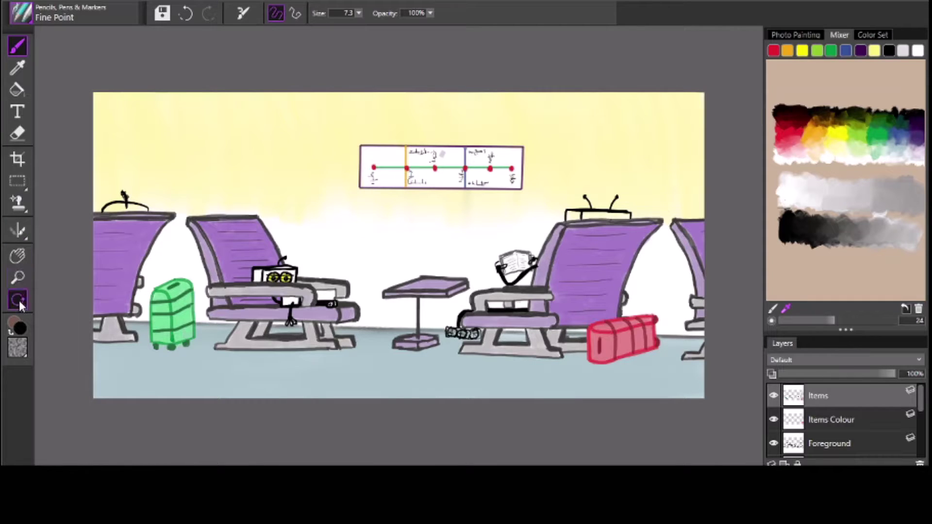
click(17, 133)
click(17, 279)
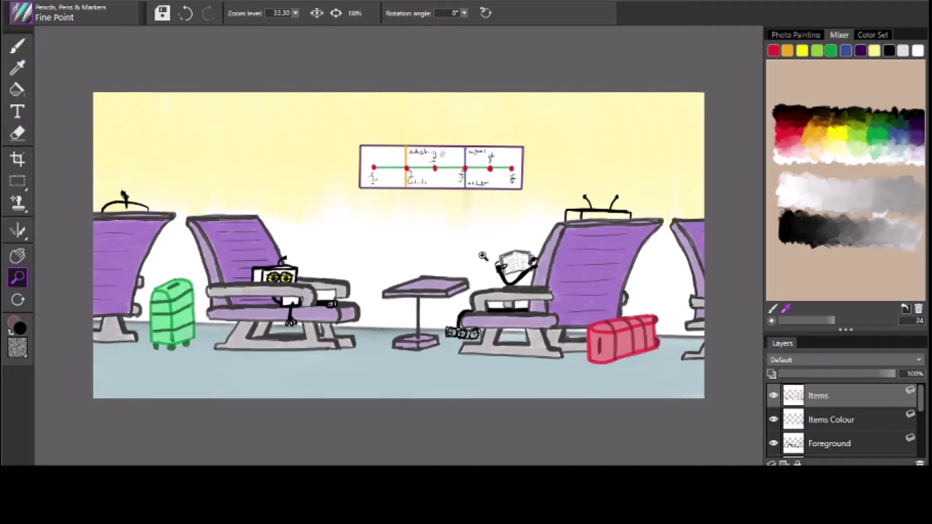
click(512, 273)
key(e)
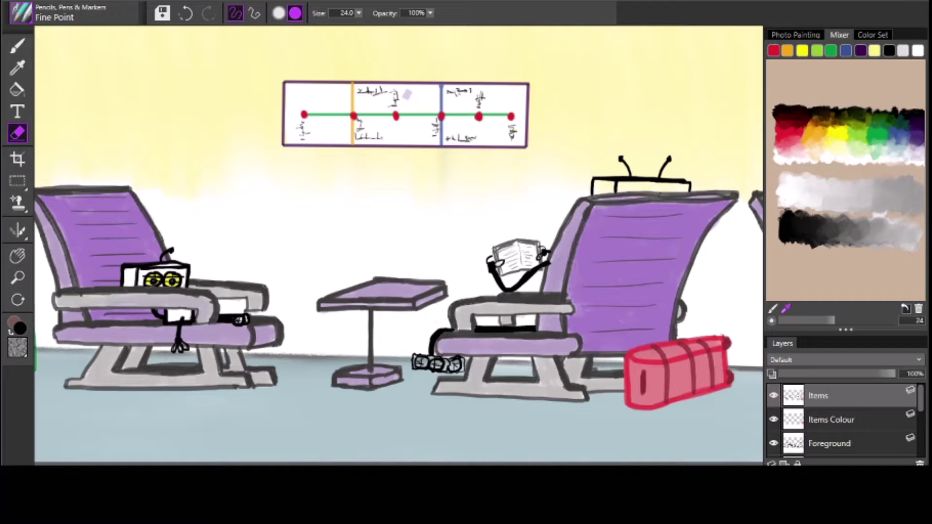
click(17, 46)
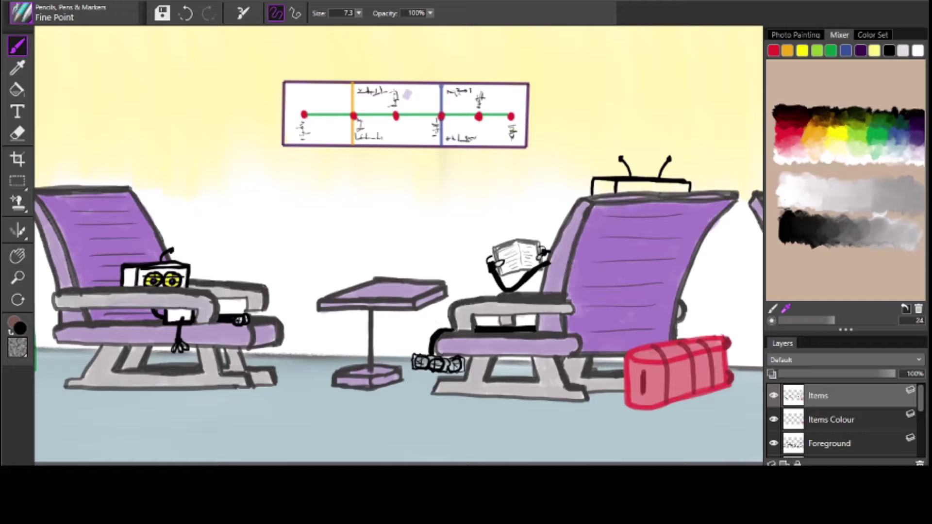
click(17, 133)
click(538, 247)
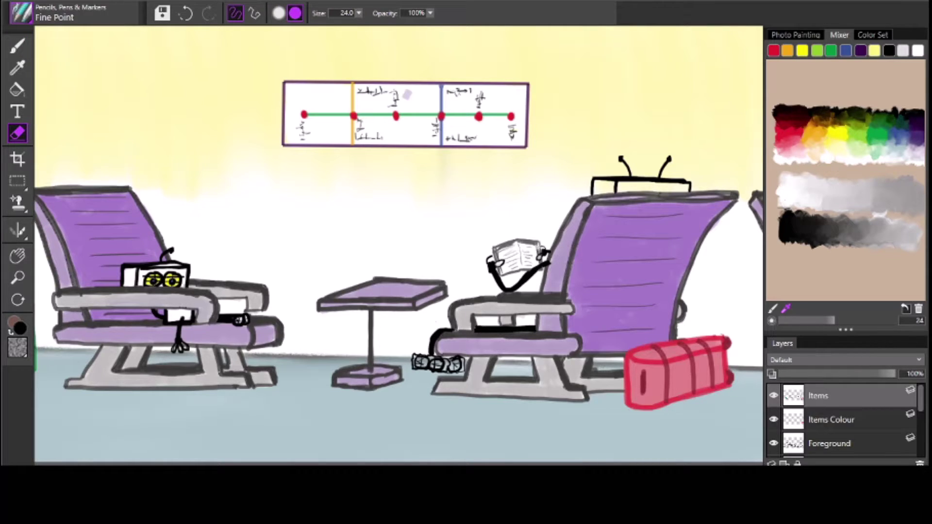
click(17, 68)
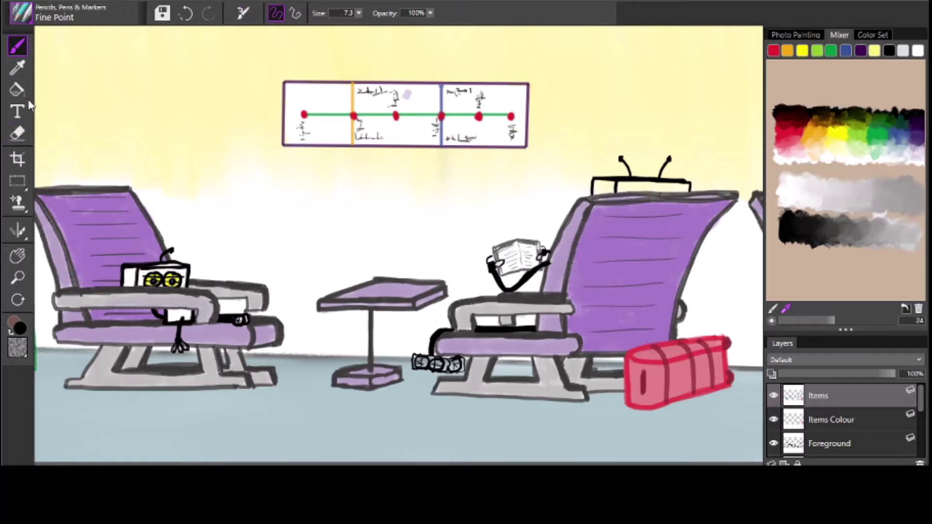
click(17, 46)
click(17, 278)
key(ctrl+0)
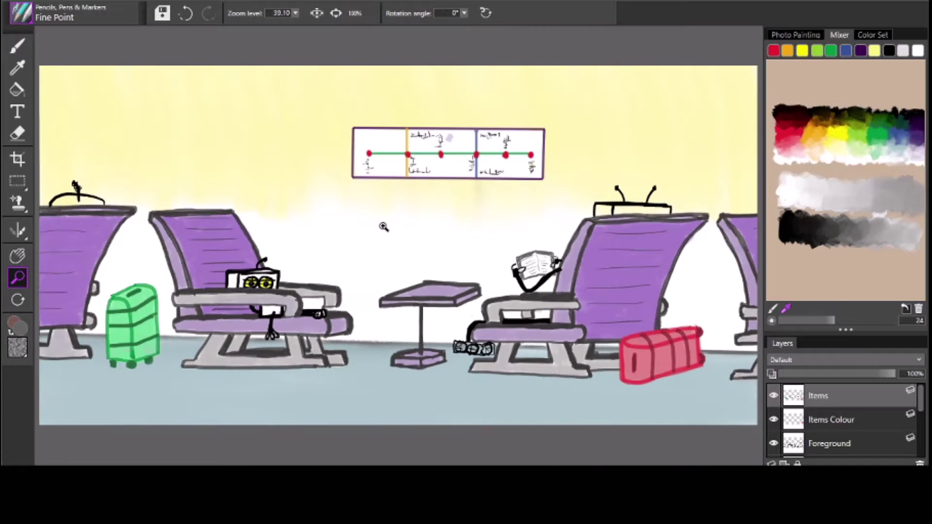
- Try shading the right figure's box head on the Items Colour layer with a sampled grey and the Wet Oily Blender
alt+click(406, 248)
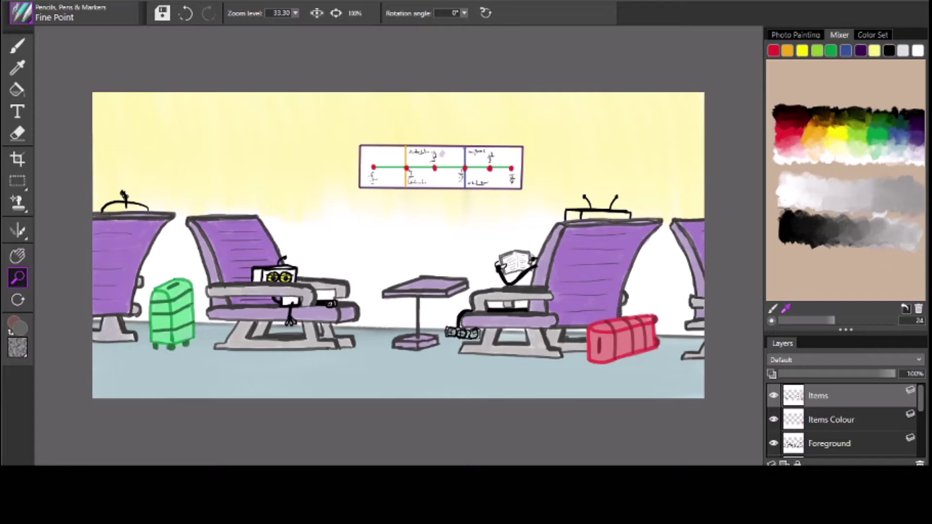
click(829, 418)
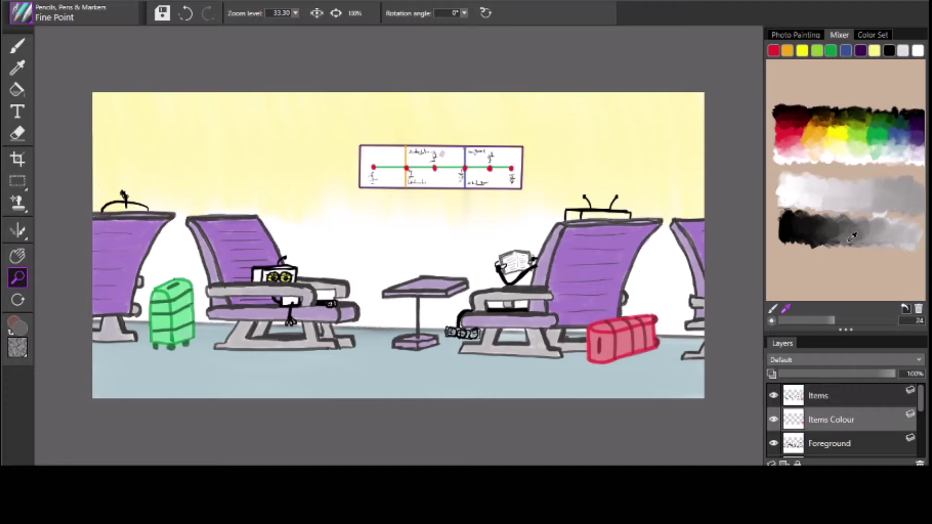
click(865, 232)
key(b)
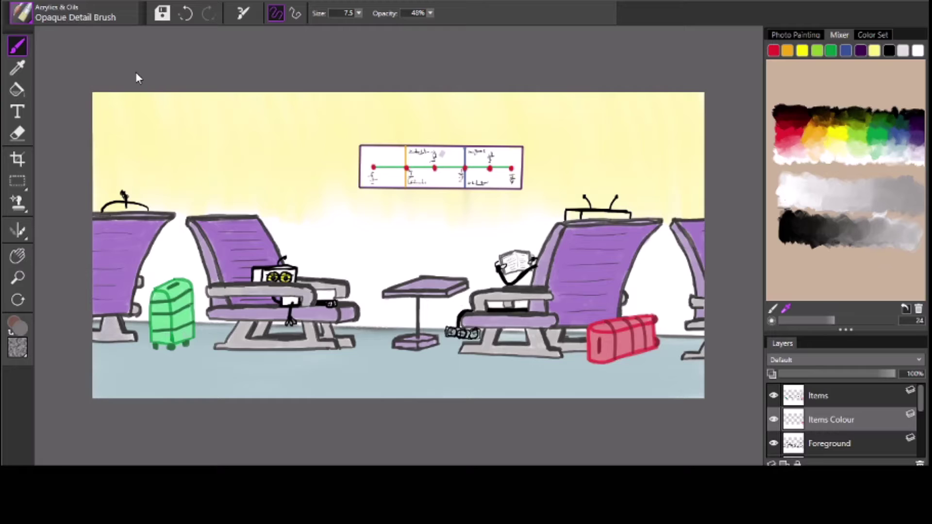
click(145, 107)
click(358, 14)
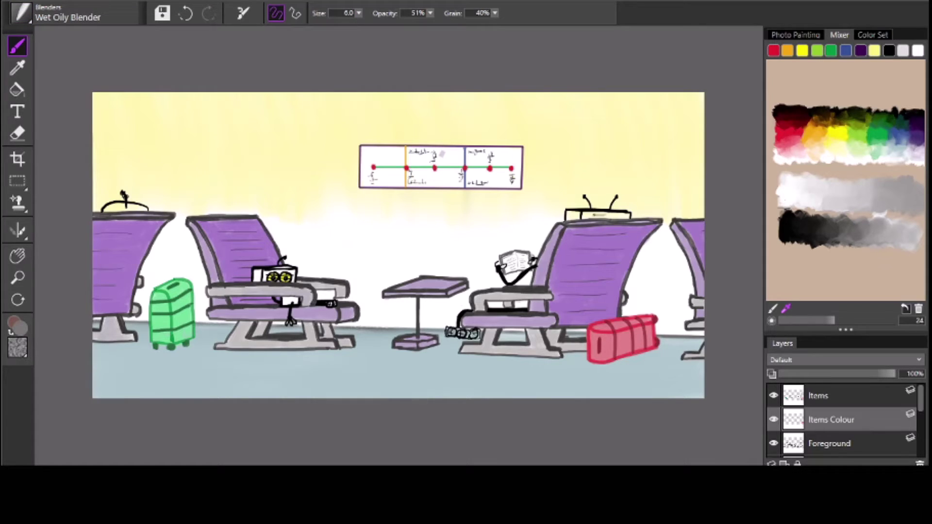
- Undo the trial shading on the right figure's head and set the Wet Oily Blender's size to 12.8
click(186, 14)
click(186, 14)
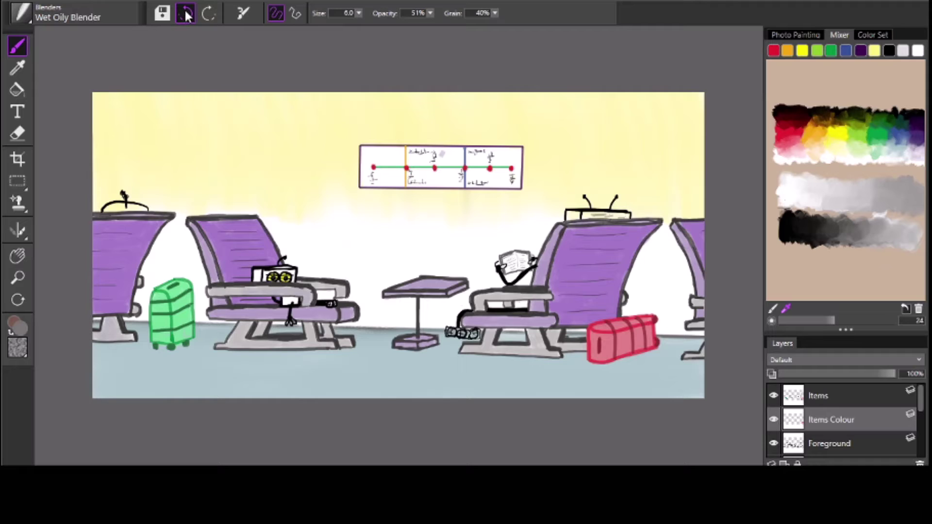
click(186, 13)
click(187, 14)
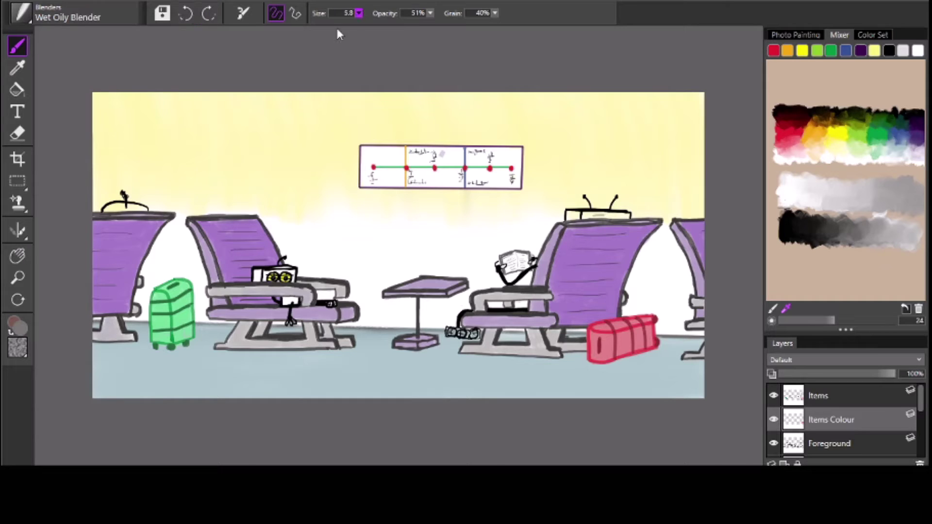
drag(344, 26, 346, 25)
click(188, 15)
- Shade the right figure's box head, the left figure's head and body, and the domed head in grey with the Wet Oily Blender
drag(610, 214, 627, 217)
drag(257, 273, 293, 303)
drag(139, 207, 128, 206)
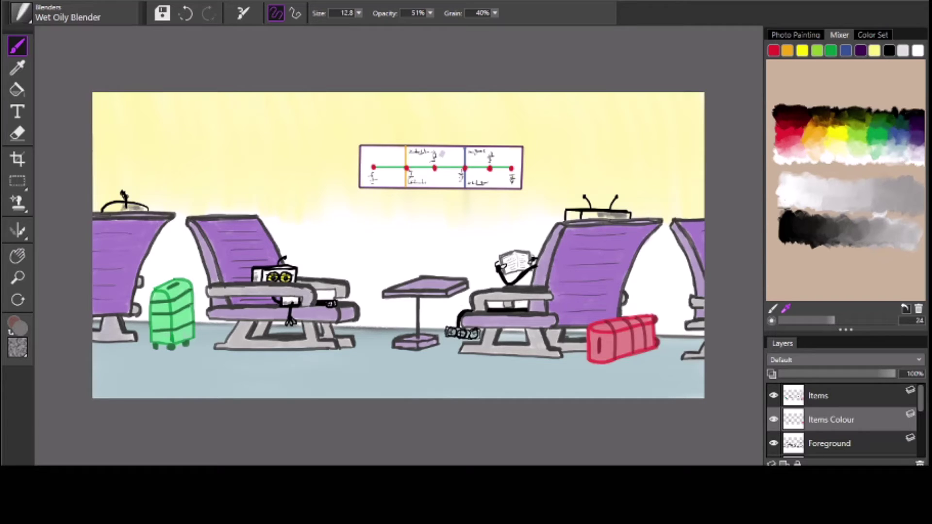
drag(595, 214, 571, 217)
- Soften the grey shading on the right and left figures' box heads with the Directional Diffuser
click(137, 72)
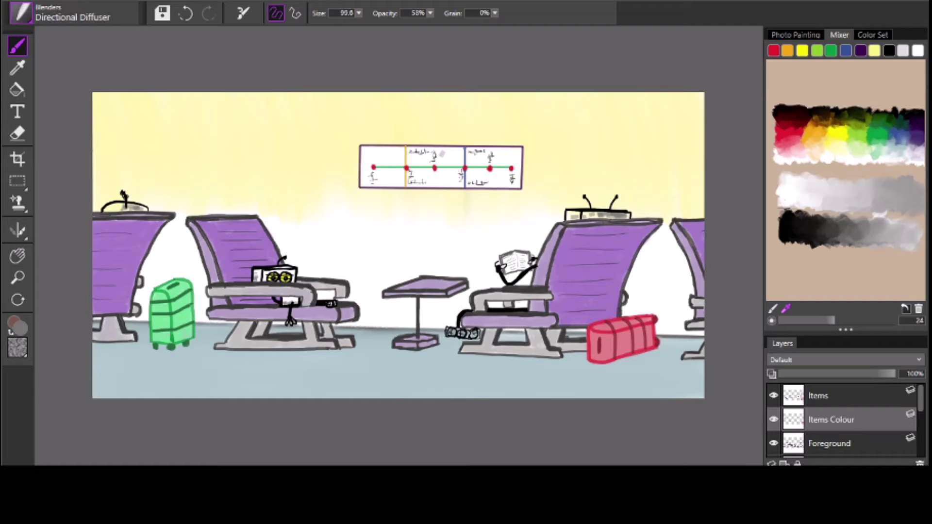
mouse_move(607, 215)
mouse_down()
mouse_move(623, 216)
mouse_move(591, 215)
mouse_move(625, 215)
mouse_up()
drag(257, 271, 257, 281)
- Erase the floor colour inside the right figure's shoes on the Background layer
click(18, 133)
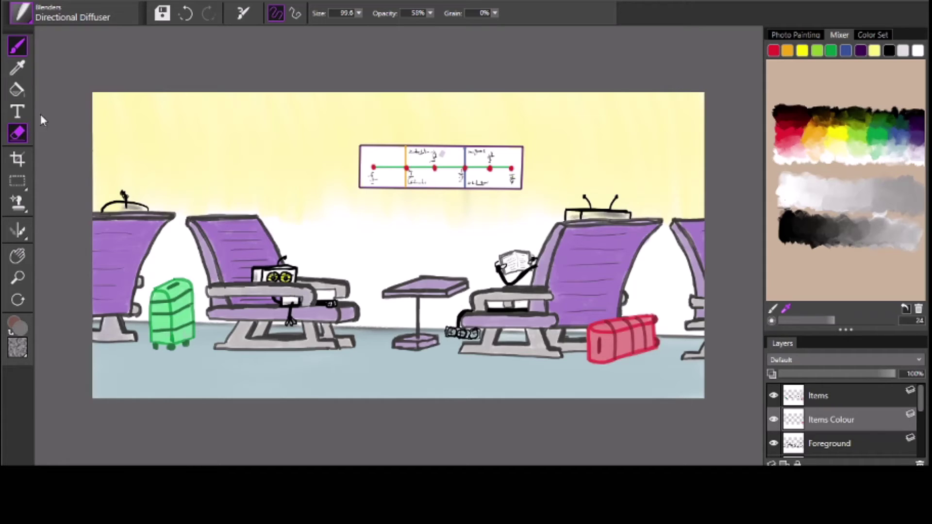
click(832, 441)
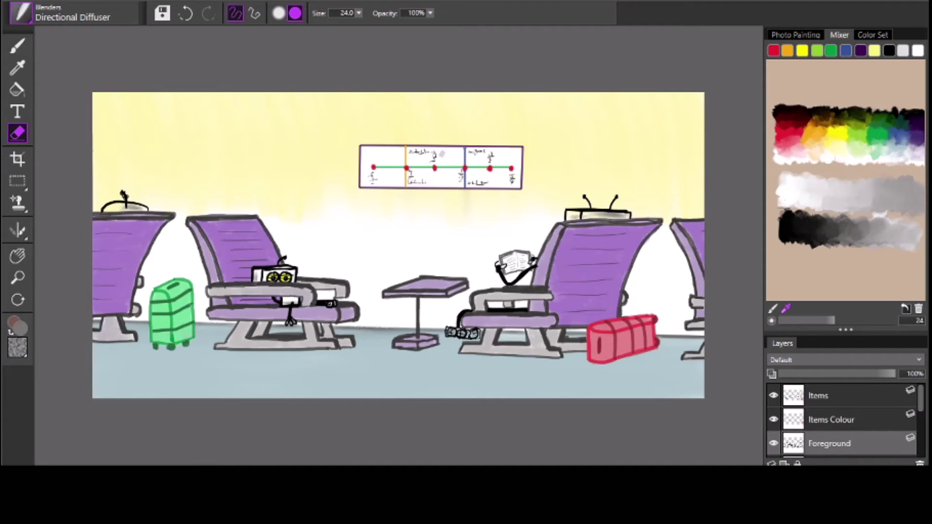
click(19, 276)
click(454, 333)
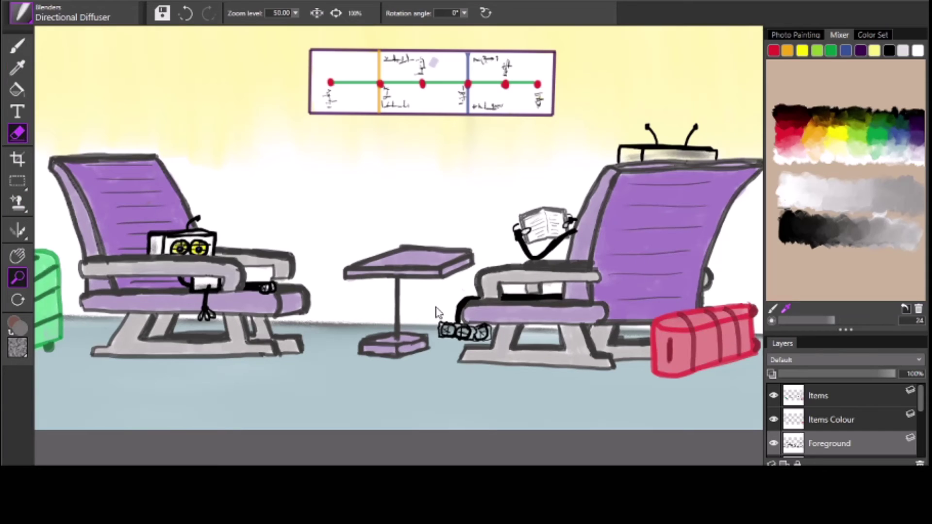
key(n)
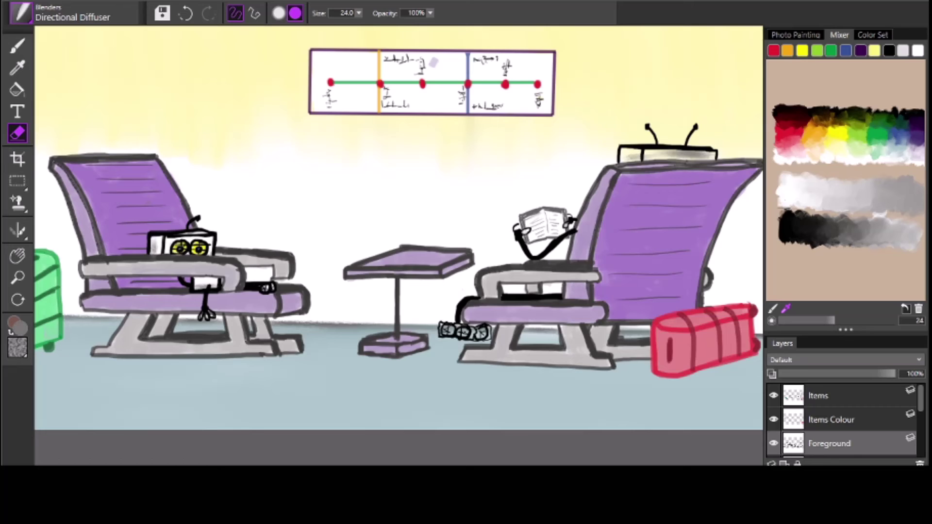
drag(921, 394, 922, 437)
click(816, 419)
mouse_move(461, 331)
mouse_down()
mouse_move(443, 333)
mouse_move(487, 330)
mouse_move(488, 338)
mouse_move(471, 332)
mouse_up()
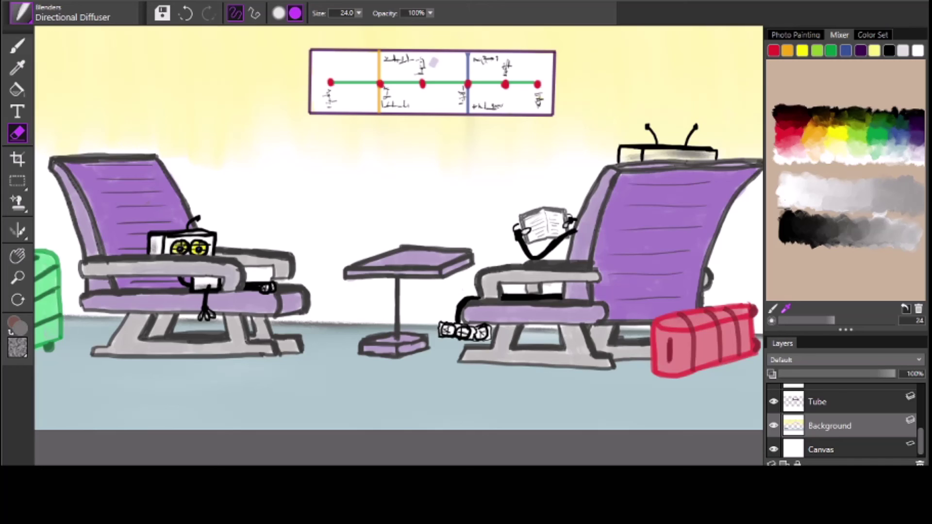
- Save the finished waiting-room illustration
click(18, 277)
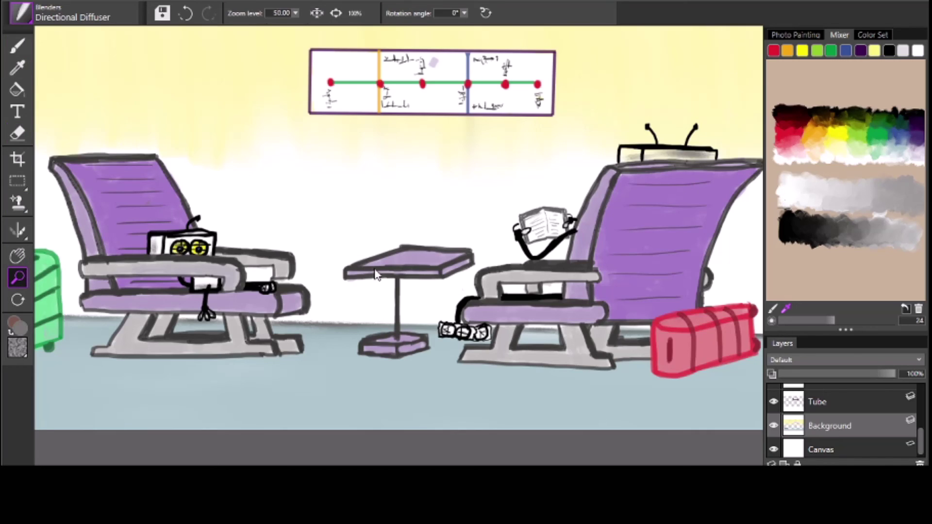
alt+click(376, 270)
alt+click(389, 283)
click(163, 14)
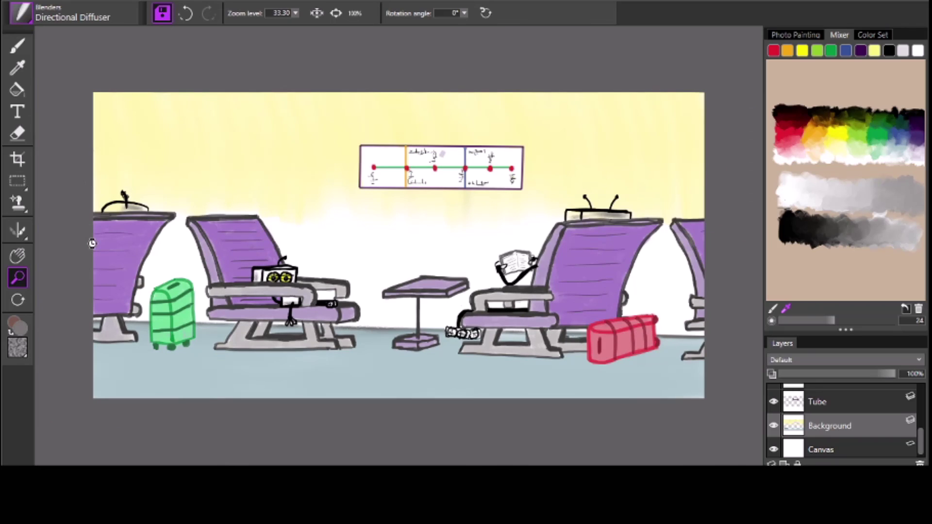